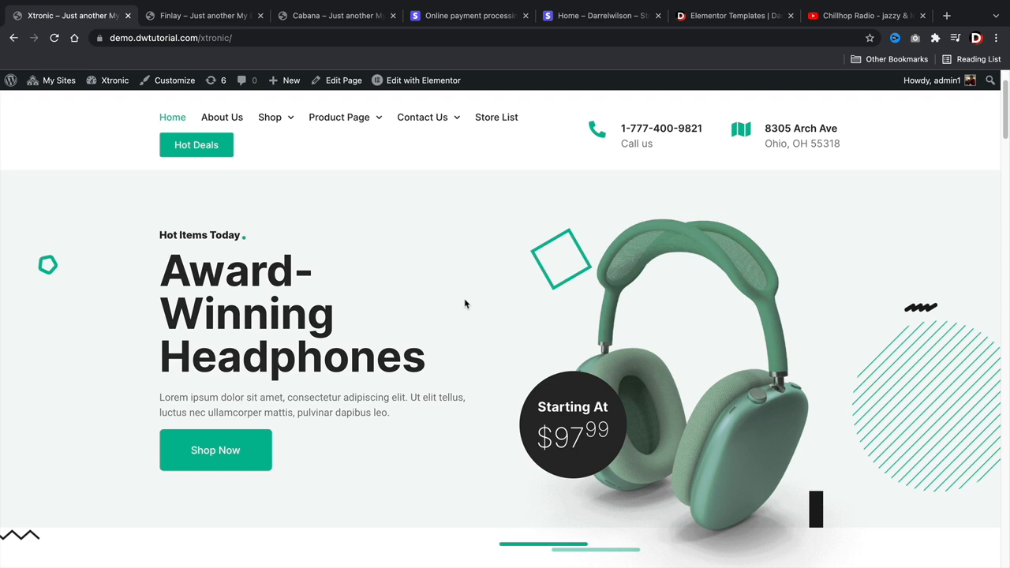
- Switch between the Cabana, Stripe and Finlay browser tabs, ending on the Finlay demo storefront
{"action": "left_click", "coordinate": [347, 16]}
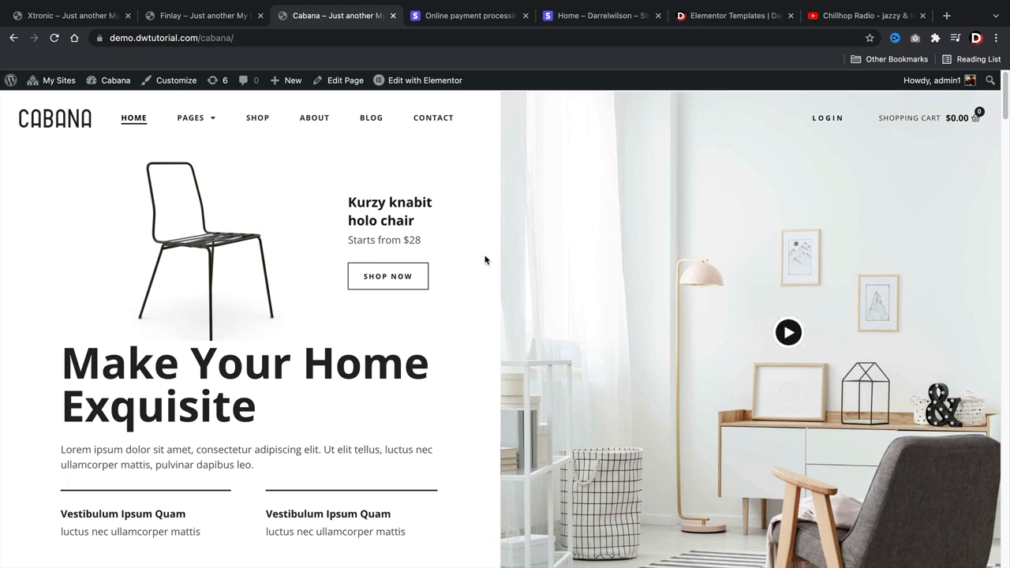
{"action": "left_click", "coordinate": [464, 16]}
{"action": "left_click", "coordinate": [214, 17]}
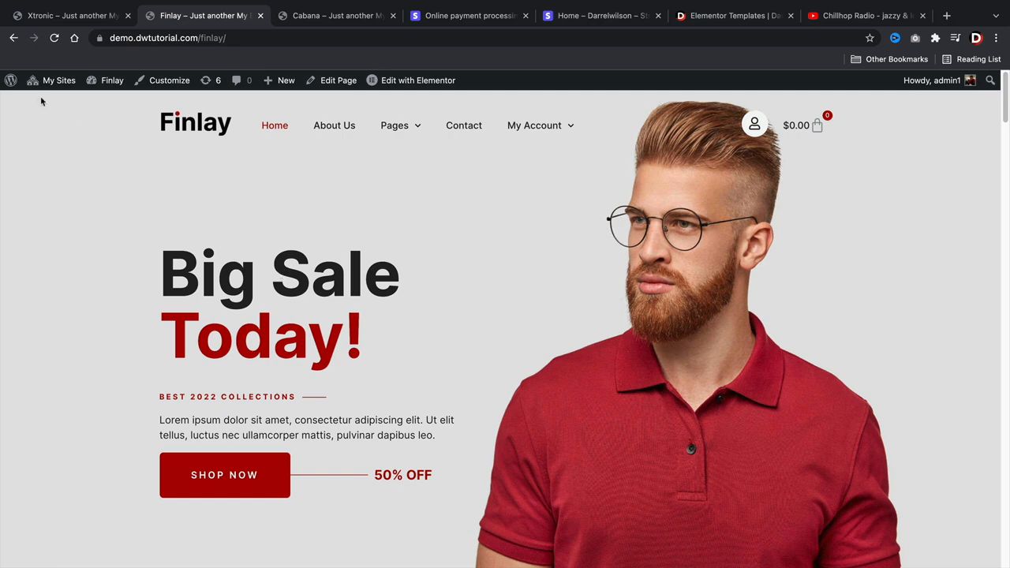
{"action": "mouse_move", "coordinate": [47, 82]}
{"action": "mouse_move", "coordinate": [51, 112]}
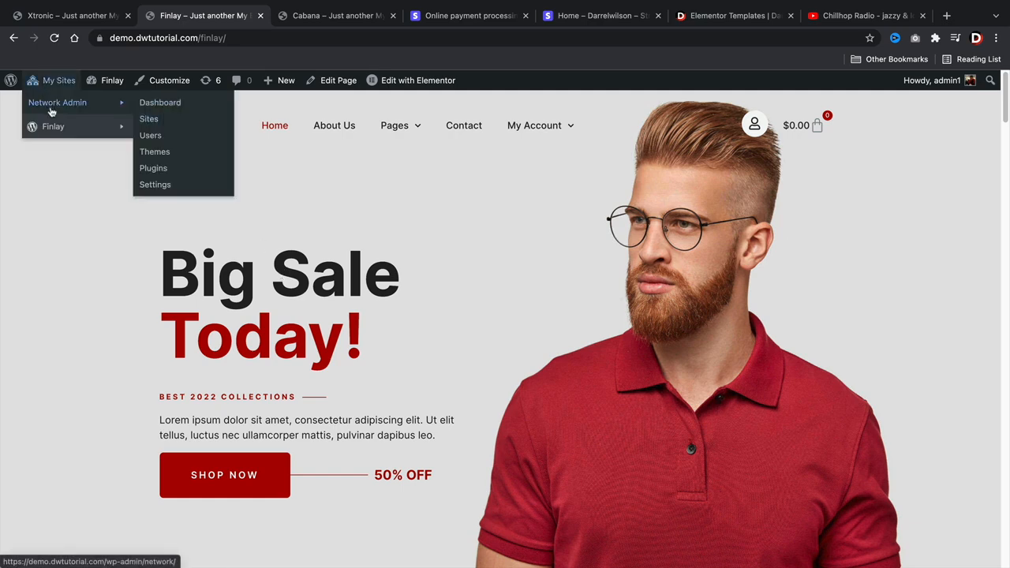
- Search the network's Add Plugins page for 'stripe' from Network Admin > Plugins
{"action": "left_click", "coordinate": [154, 170]}
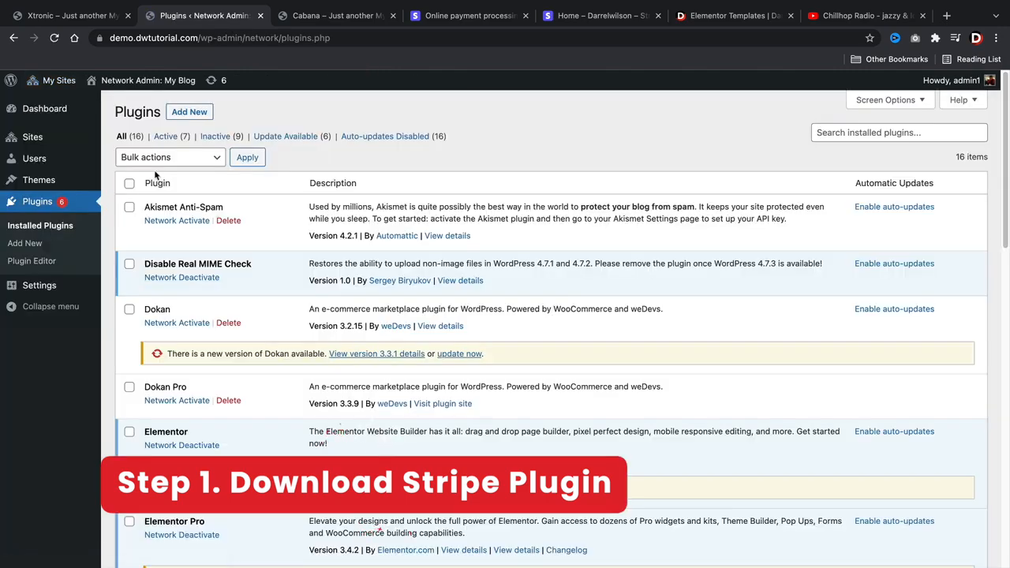
{"action": "left_click", "coordinate": [189, 113]}
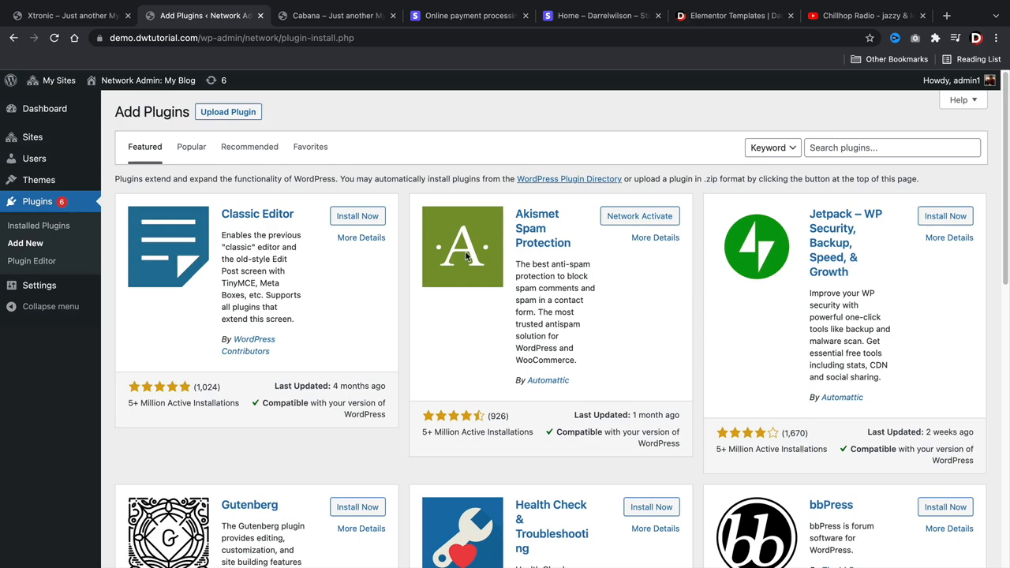
{"action": "left_click", "coordinate": [868, 147]}
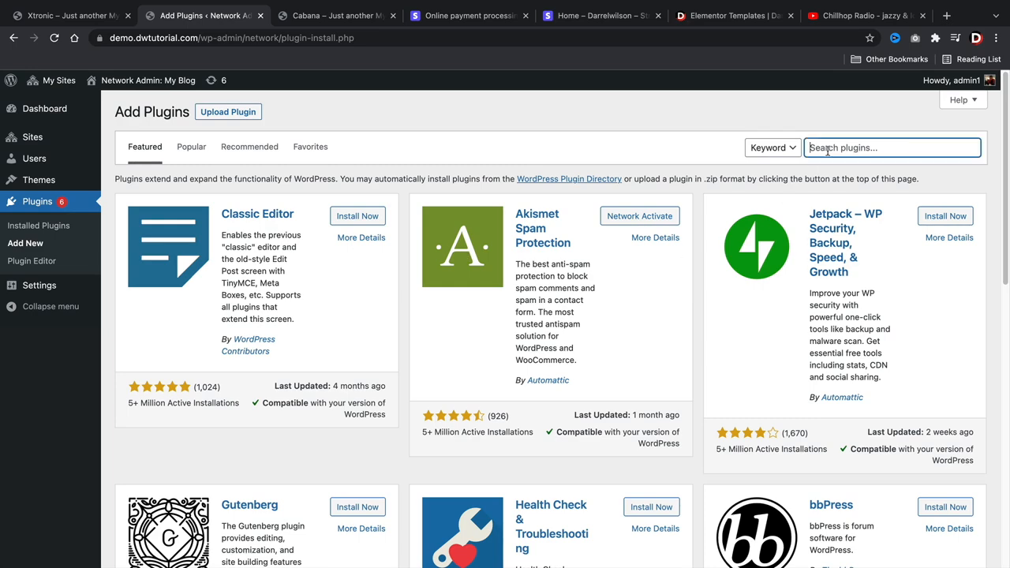
{"action": "type", "text": "stripe"}
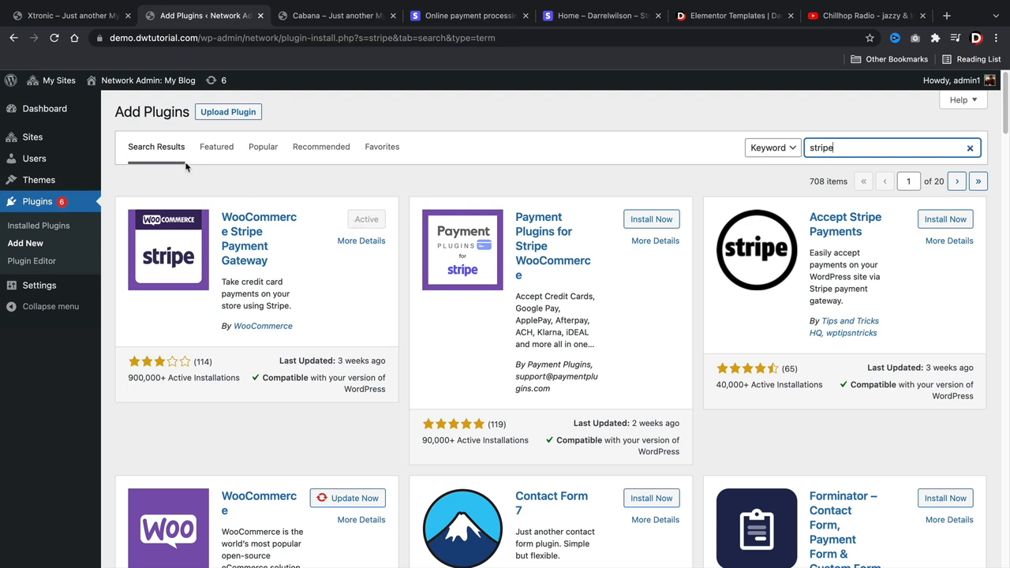
- Go to the Finlay dashboard and open WooCommerce Settings > Payments to view the methods list
{"action": "mouse_move", "coordinate": [55, 79]}
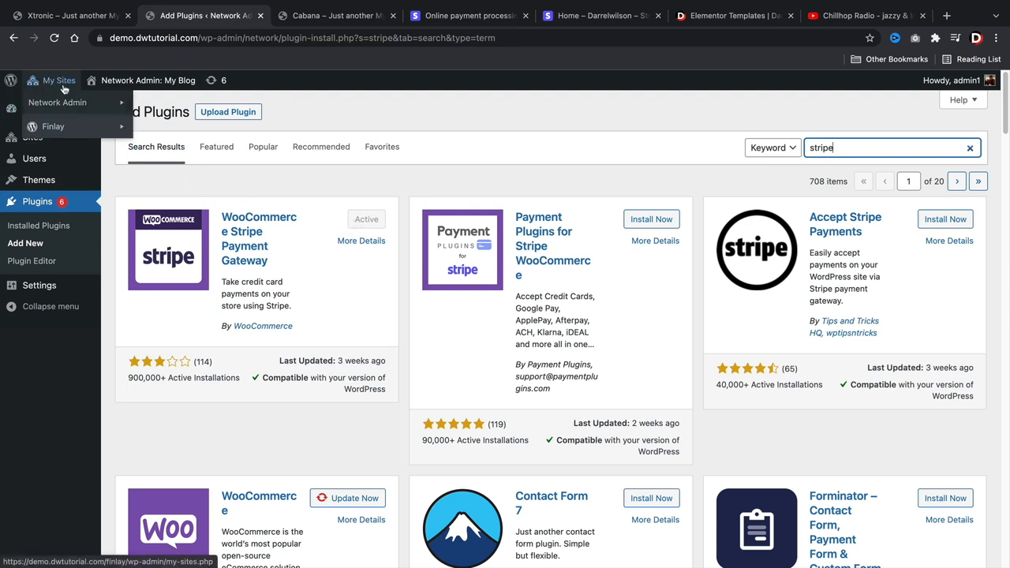
{"action": "mouse_move", "coordinate": [75, 127]}
{"action": "left_click", "coordinate": [173, 128]}
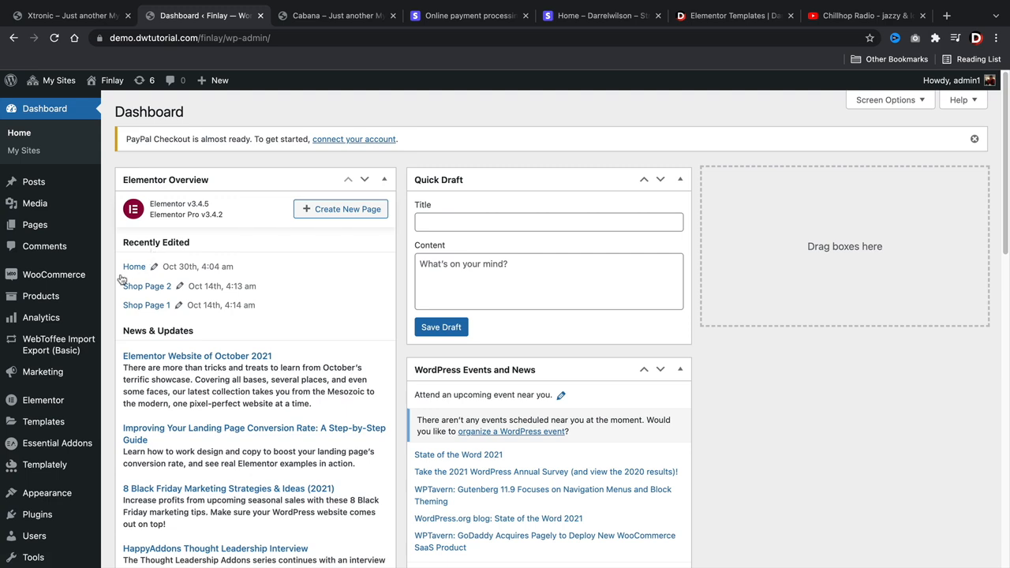
{"action": "mouse_move", "coordinate": [51, 274]}
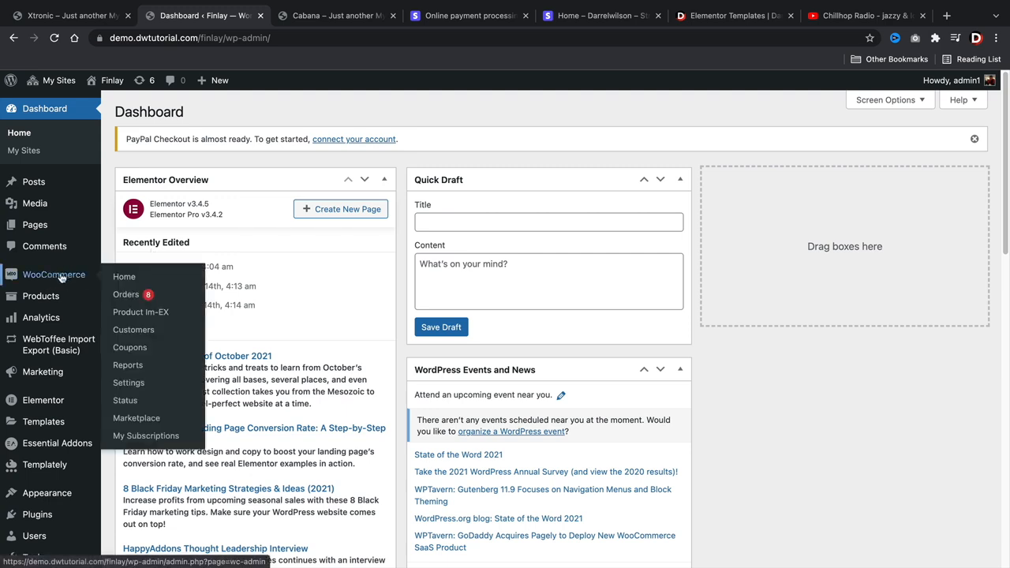
{"action": "left_click", "coordinate": [137, 385]}
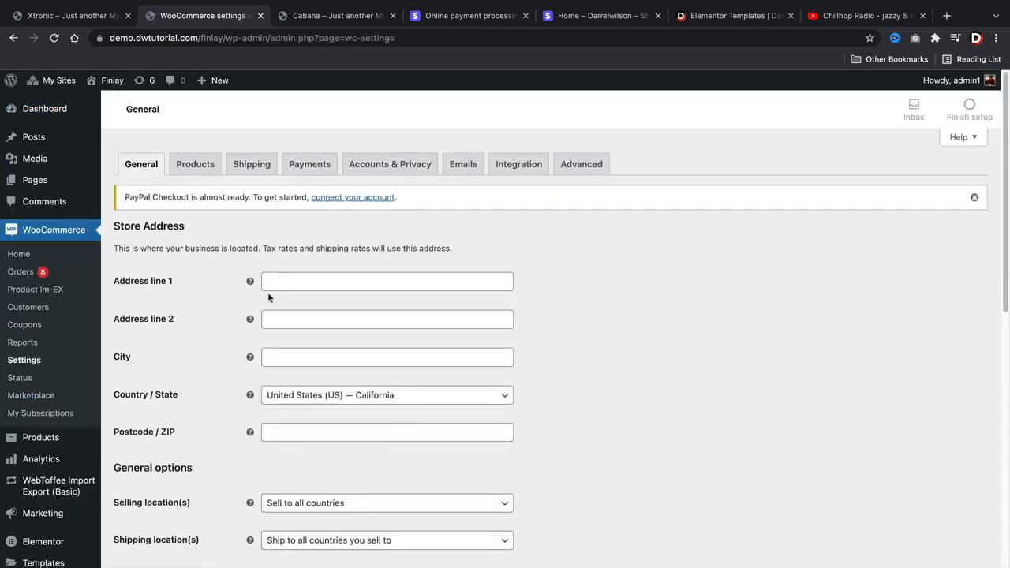
{"action": "left_click", "coordinate": [309, 164]}
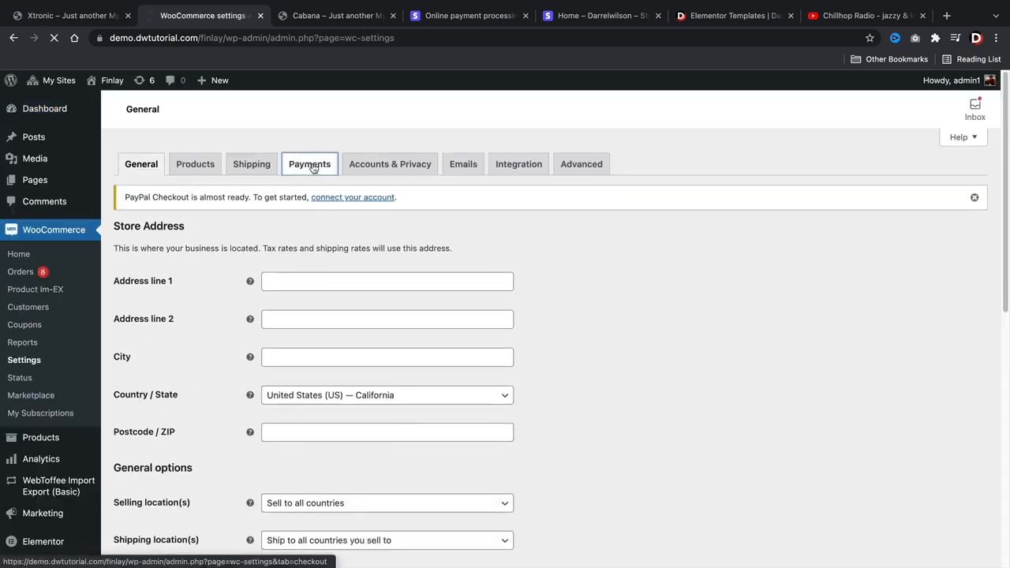
{"action": "scroll", "coordinate": [313, 203], "scroll_direction": "down", "scroll_amount": 2}
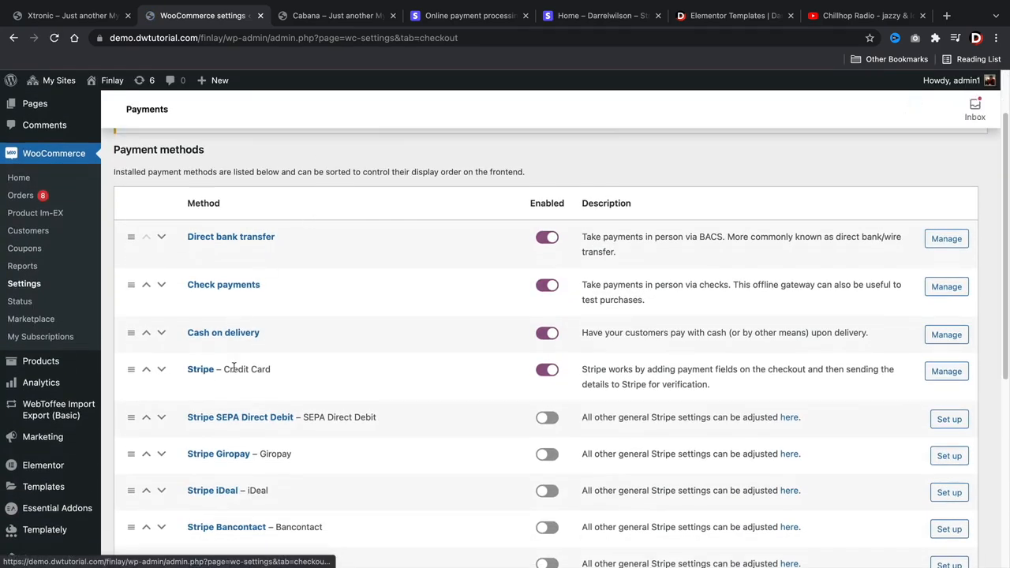
- Review the Stripe – Credit Card settings and account key fields, then switch to the Stripe site
{"action": "left_click", "coordinate": [947, 377]}
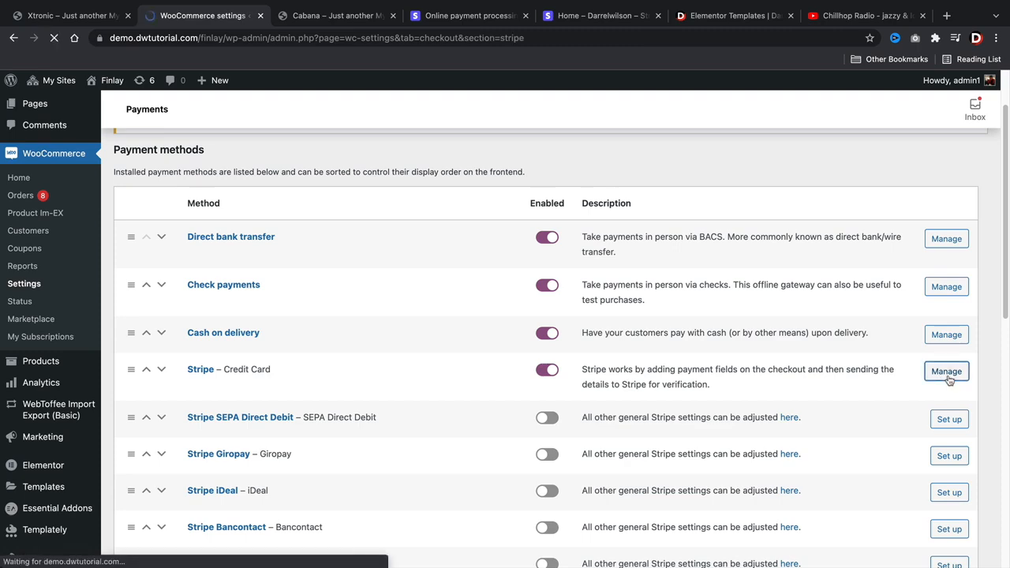
{"action": "scroll", "coordinate": [820, 339], "scroll_direction": "down", "scroll_amount": 1}
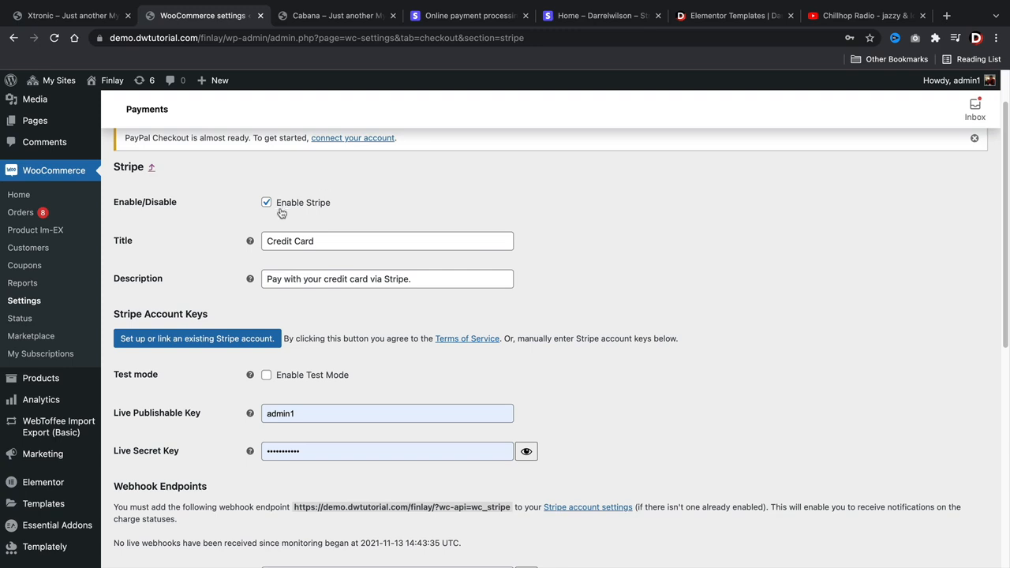
{"action": "scroll", "coordinate": [241, 215], "scroll_direction": "down", "scroll_amount": 1}
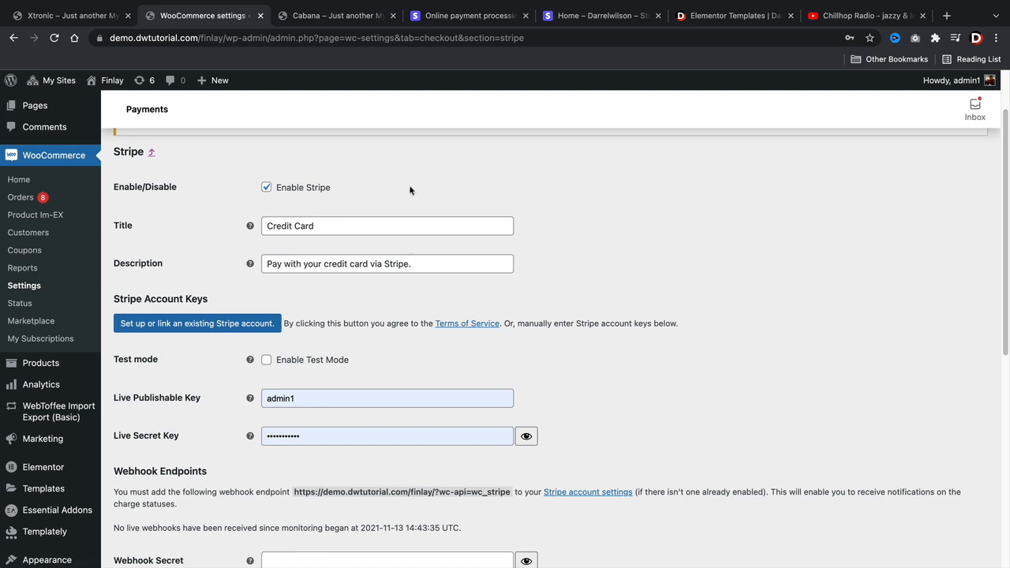
{"action": "left_click", "coordinate": [471, 14]}
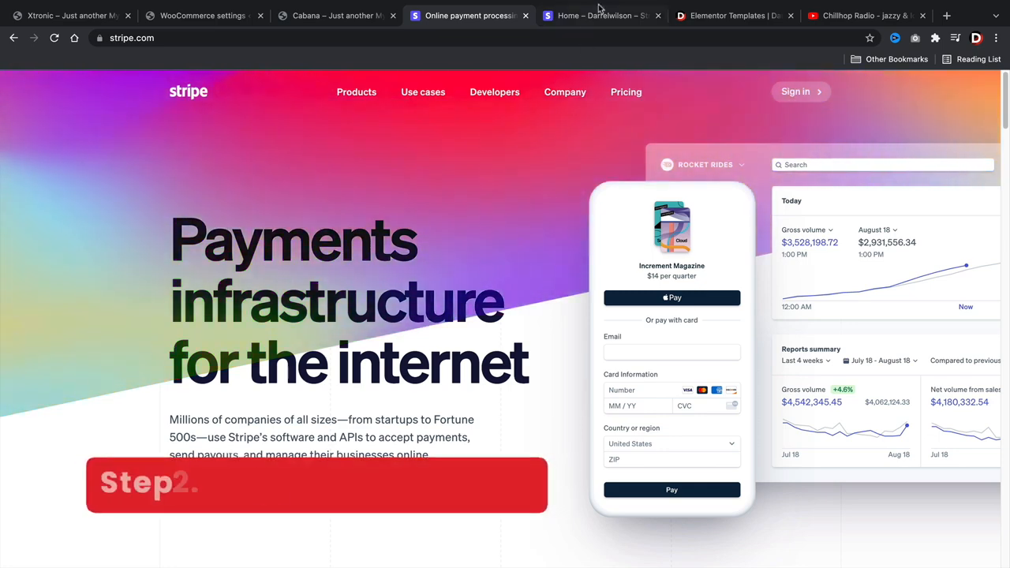
- Copy the test publishable key from Stripe Dashboard's Developers > API keys page
{"action": "left_click", "coordinate": [600, 15]}
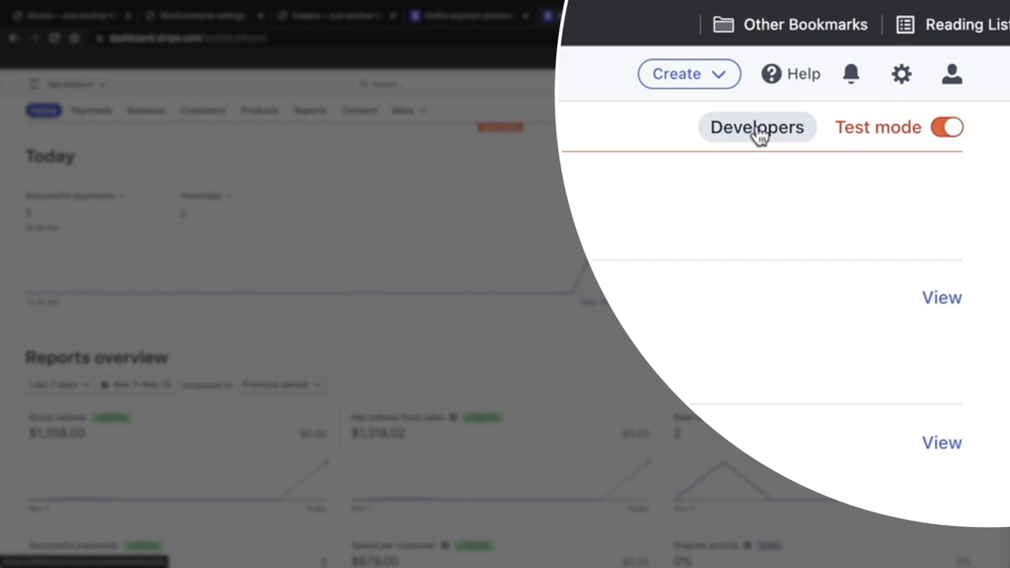
{"action": "left_click", "coordinate": [871, 112]}
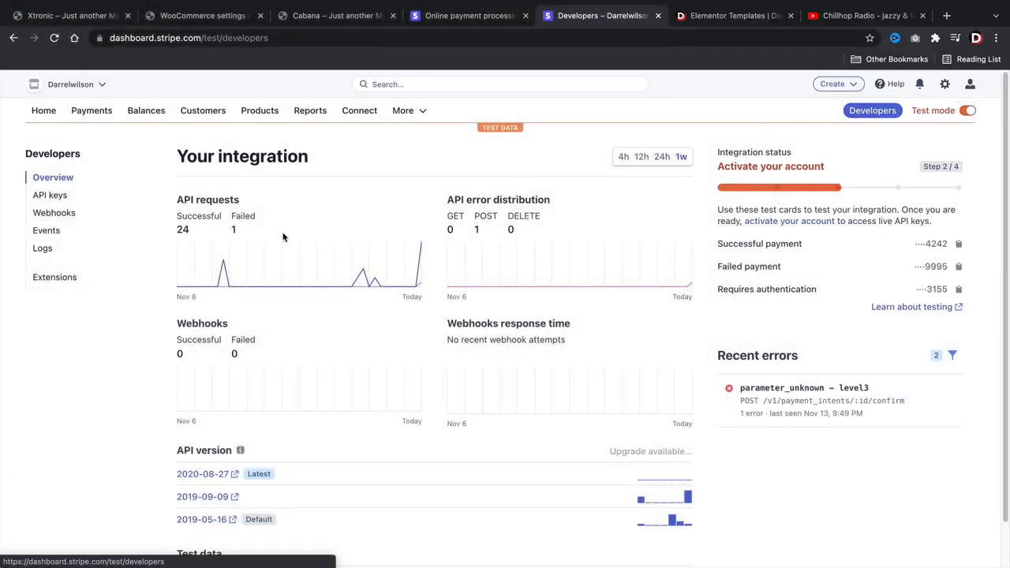
{"action": "left_click", "coordinate": [50, 197]}
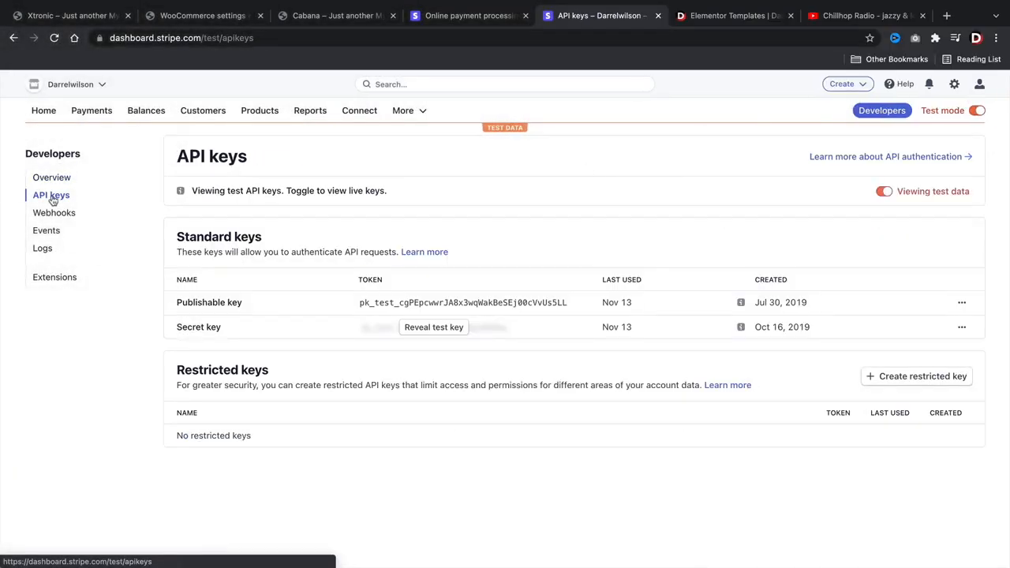
{"action": "left_click", "coordinate": [419, 307]}
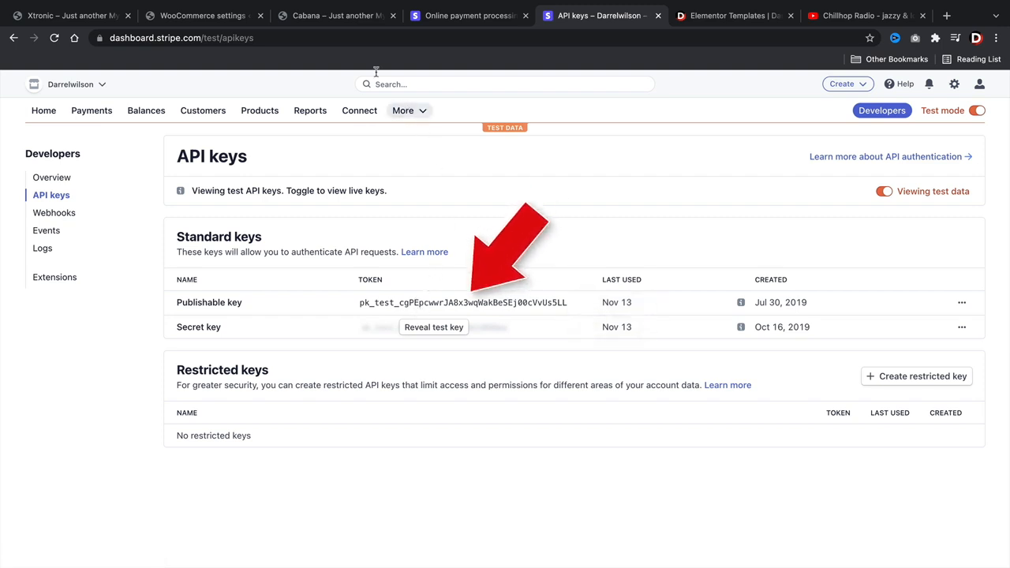
- Enable Stripe test mode and paste the copied key into the Test Publishable Key field
{"action": "left_click", "coordinate": [213, 17]}
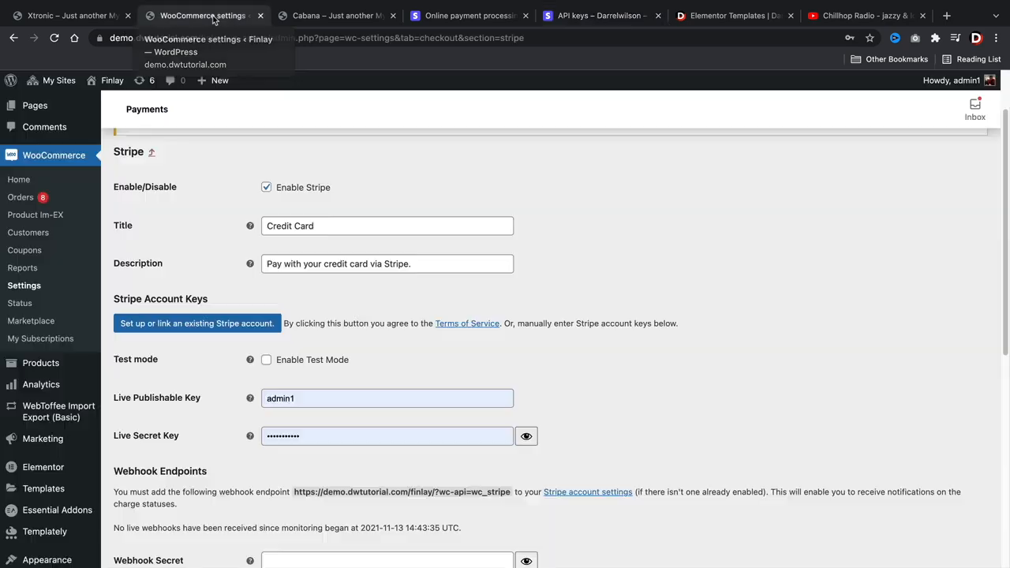
{"action": "double_click", "coordinate": [313, 402]}
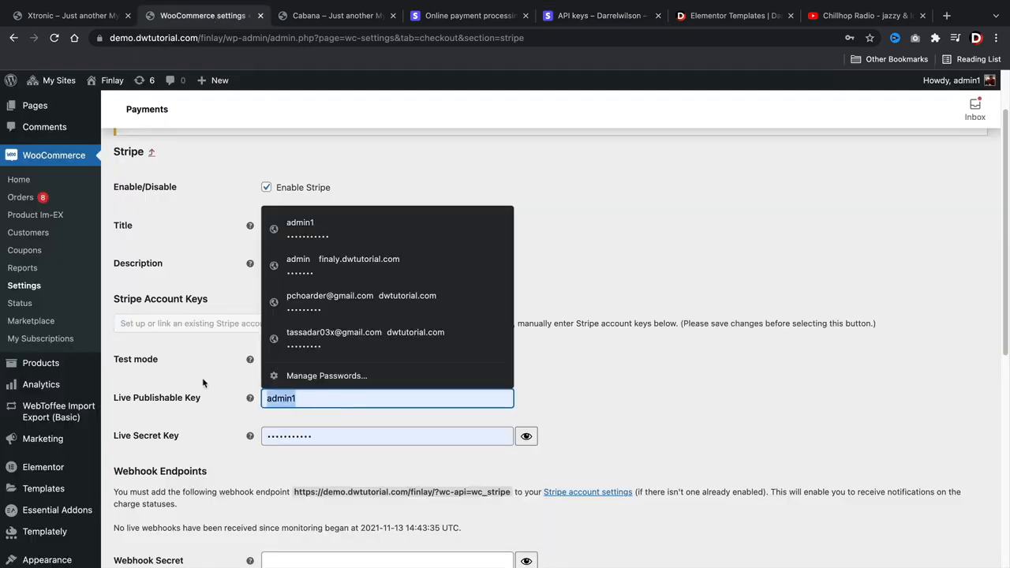
{"action": "left_click", "coordinate": [202, 383]}
{"action": "left_click", "coordinate": [266, 362]}
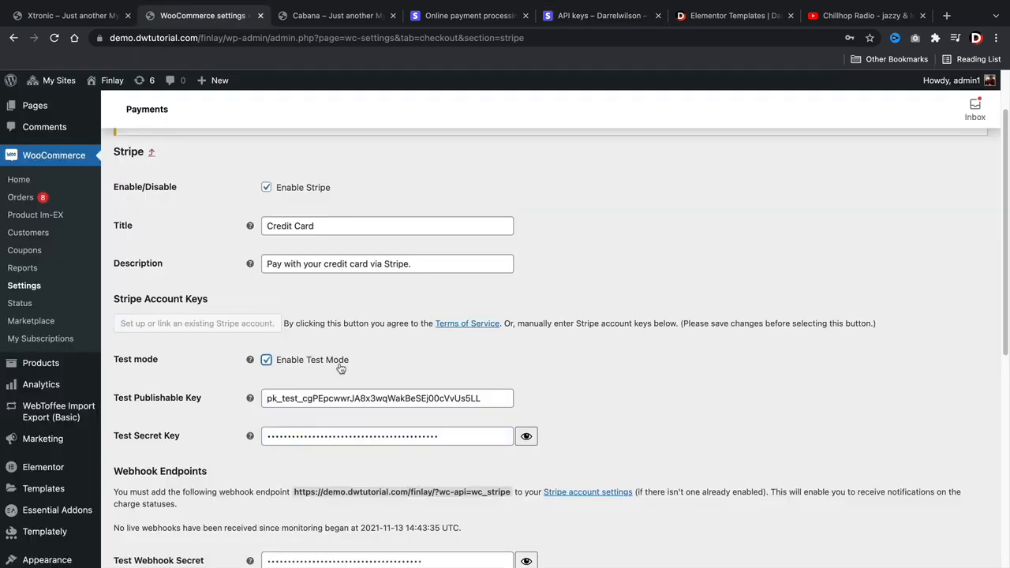
{"action": "scroll", "coordinate": [305, 282], "scroll_direction": "down", "scroll_amount": 3}
{"action": "double_click", "coordinate": [310, 293]}
{"action": "right_click", "coordinate": [310, 293]}
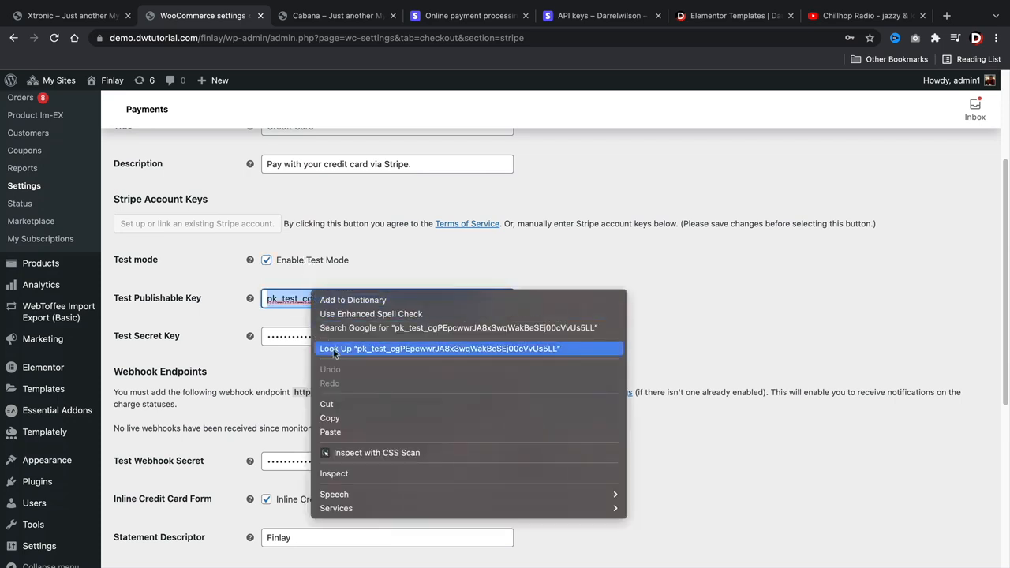
{"action": "left_click", "coordinate": [352, 431]}
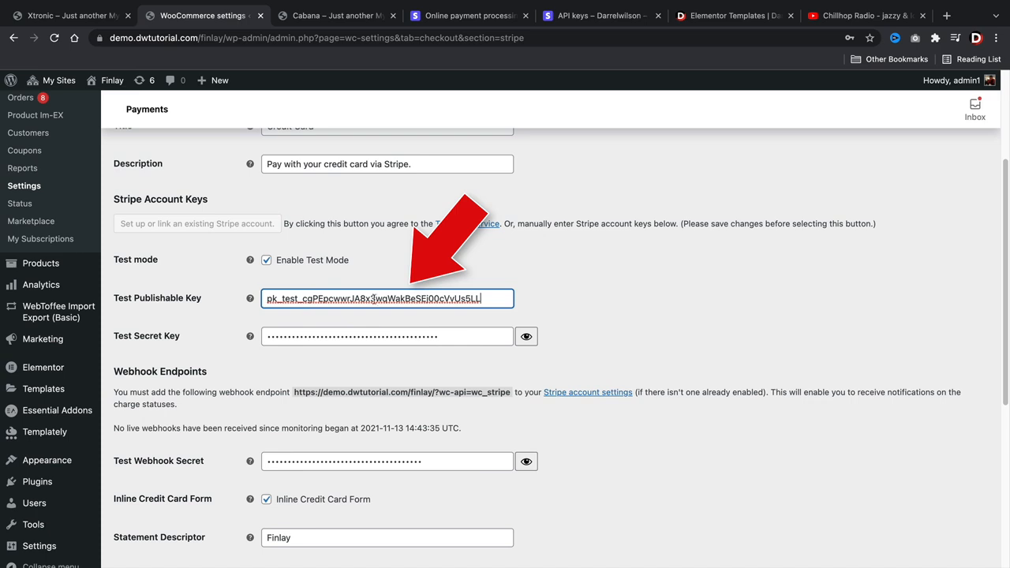
- Reveal and copy Stripe's test secret key, paste it into Test Secret Key, then return to Stripe
{"action": "left_click", "coordinate": [572, 18]}
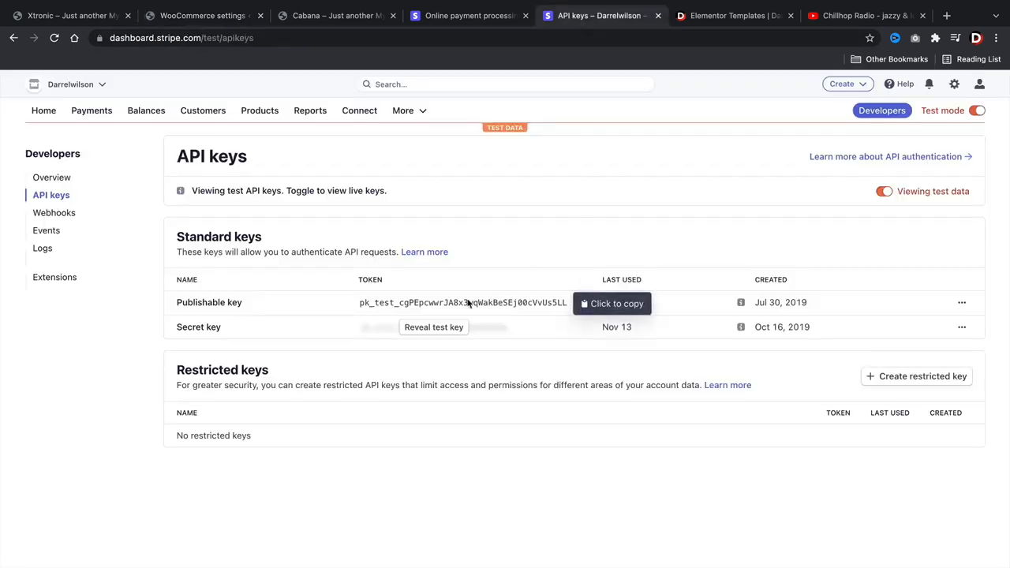
{"action": "left_click", "coordinate": [430, 327]}
{"action": "left_click", "coordinate": [412, 327]}
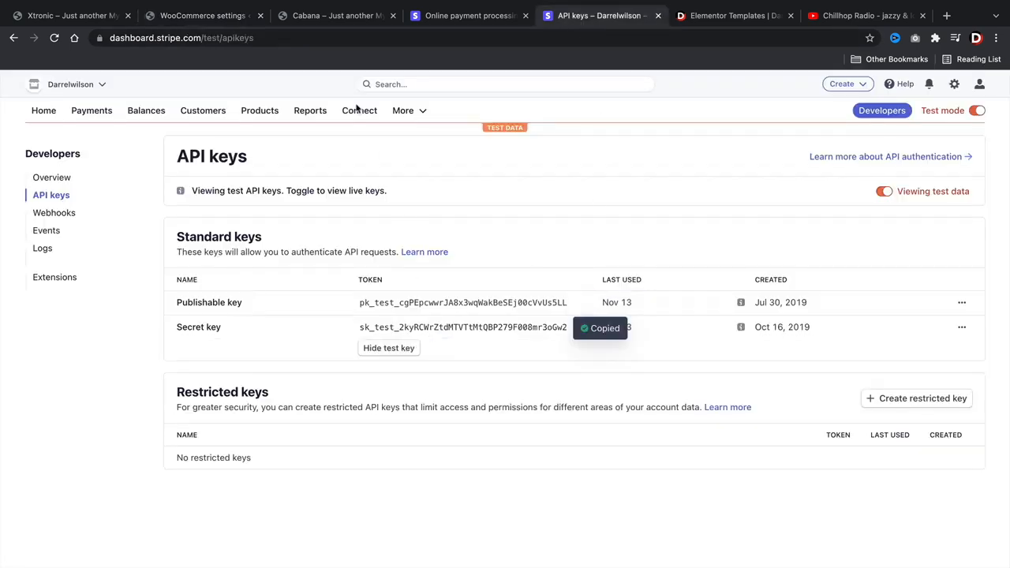
{"action": "left_click", "coordinate": [225, 17]}
{"action": "double_click", "coordinate": [294, 331]}
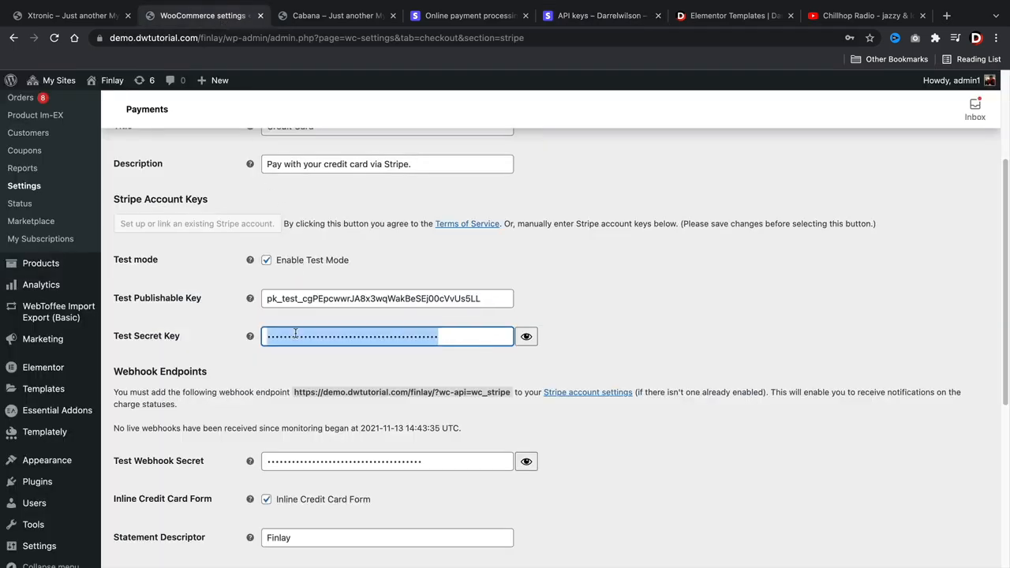
{"action": "right_click", "coordinate": [293, 331]}
{"action": "left_click", "coordinate": [328, 410]}
{"action": "scroll", "coordinate": [328, 409], "scroll_direction": "down", "scroll_amount": 2}
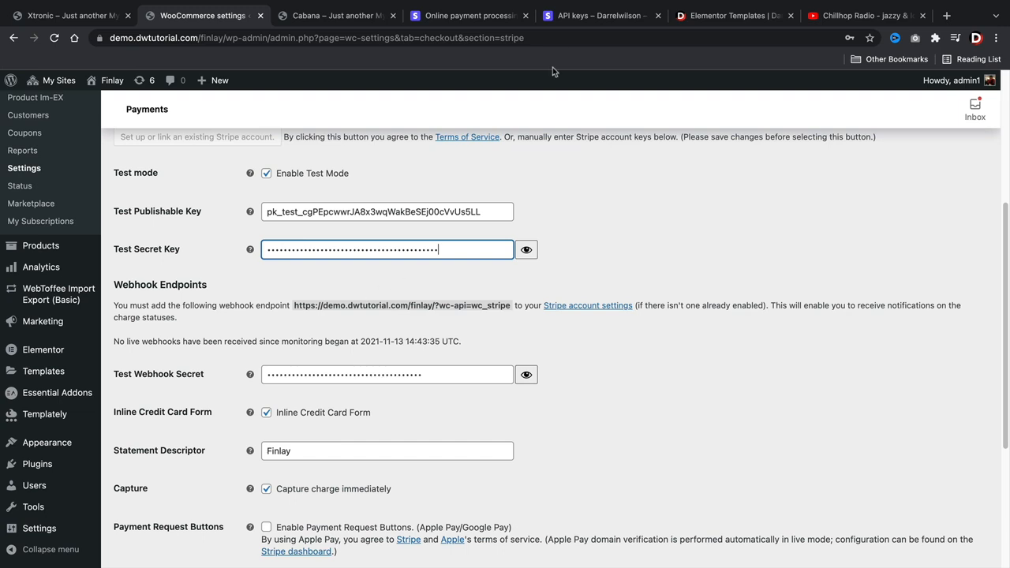
{"action": "left_click", "coordinate": [574, 17]}
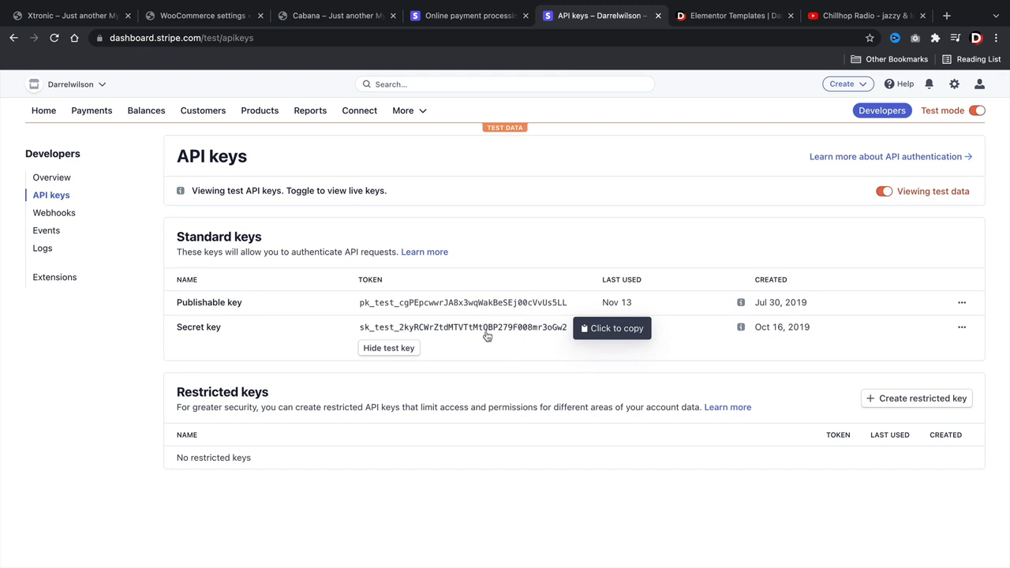
{"action": "left_click", "coordinate": [68, 215]}
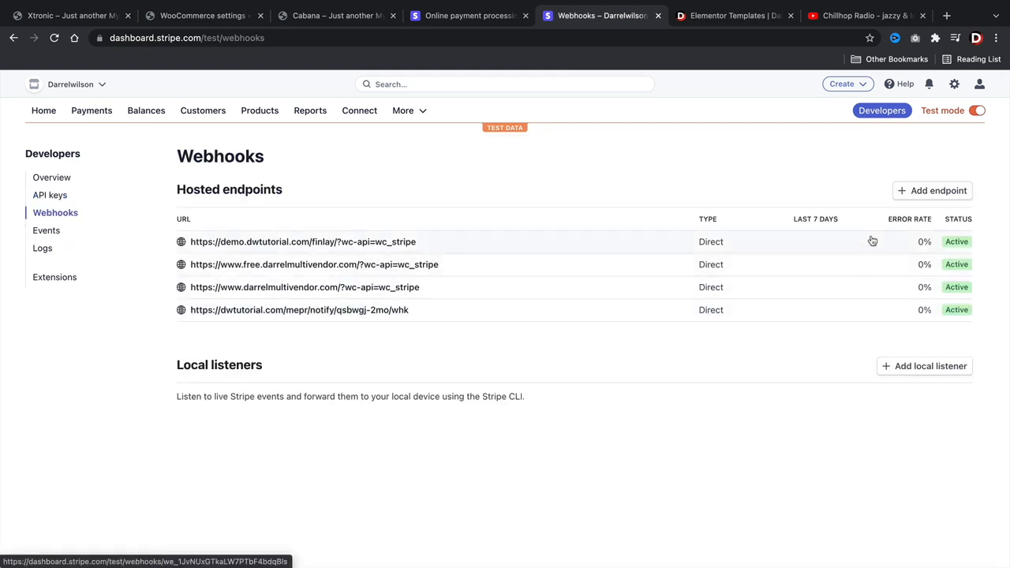
{"action": "left_click", "coordinate": [926, 194]}
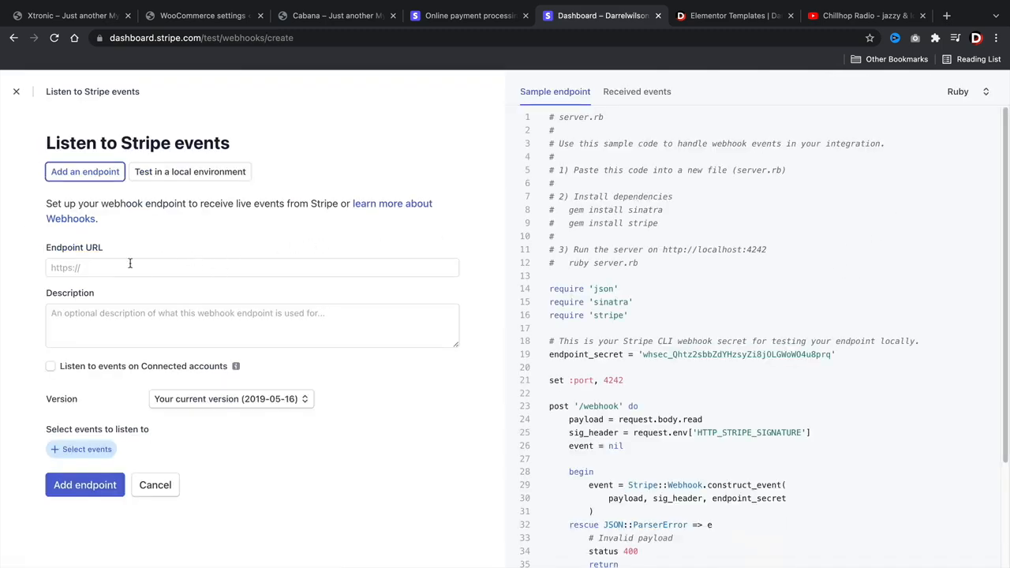
{"action": "left_click", "coordinate": [103, 265]}
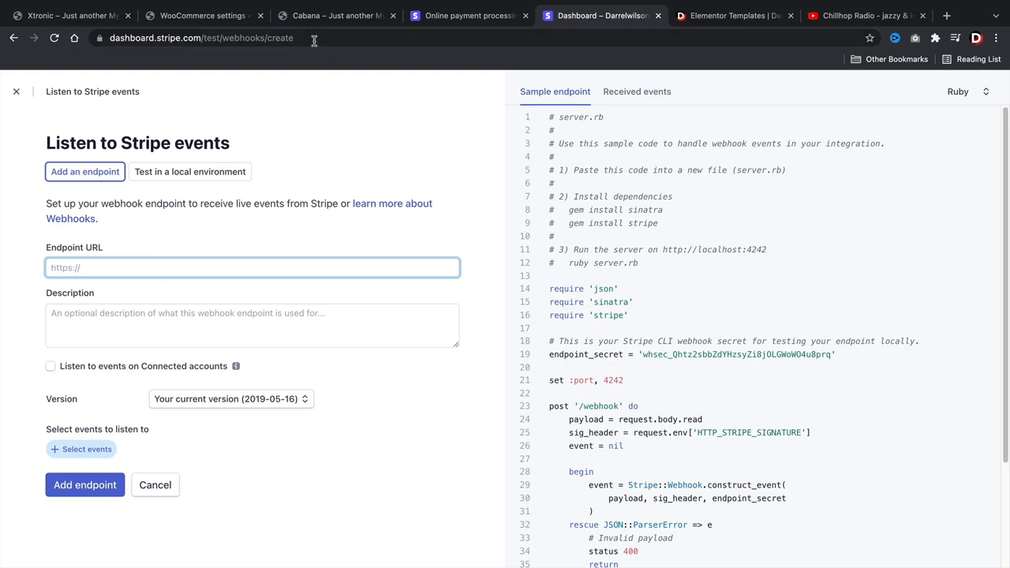
{"action": "left_click", "coordinate": [209, 17]}
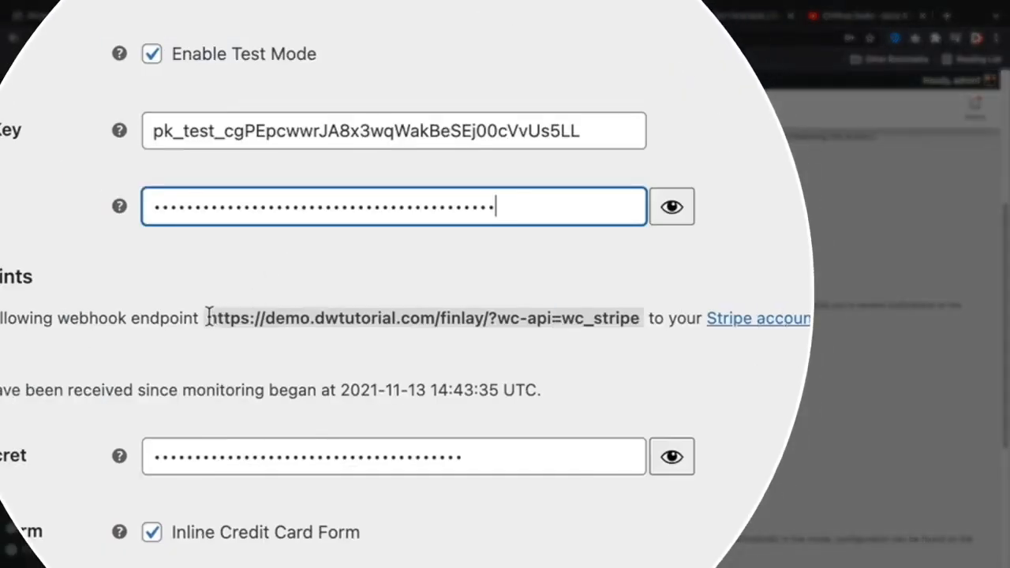
{"action": "left_click_drag", "start_coordinate": [352, 304], "coordinate": [364, 304]}
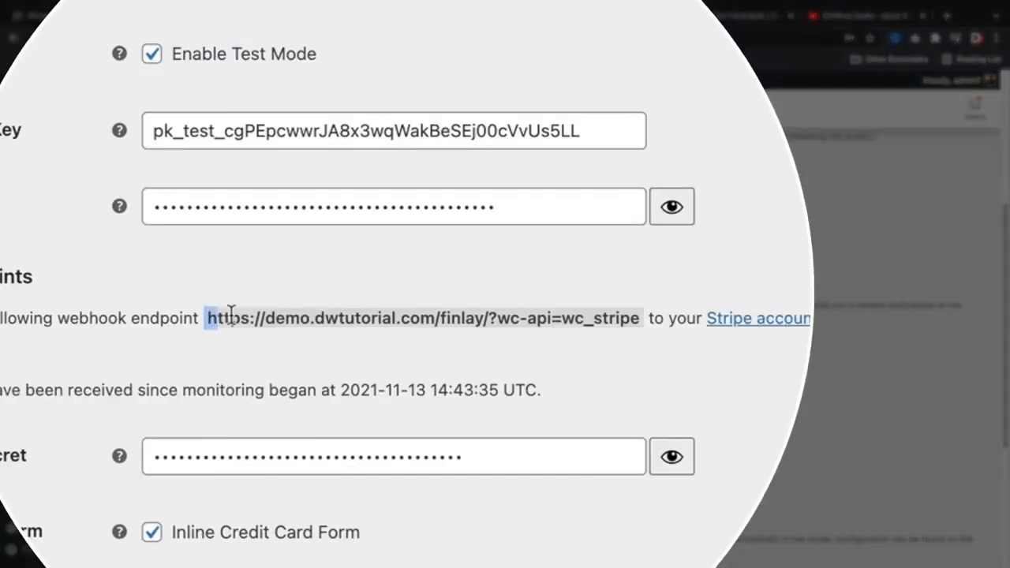
{"action": "left_click_drag", "start_coordinate": [231, 312], "coordinate": [639, 318]}
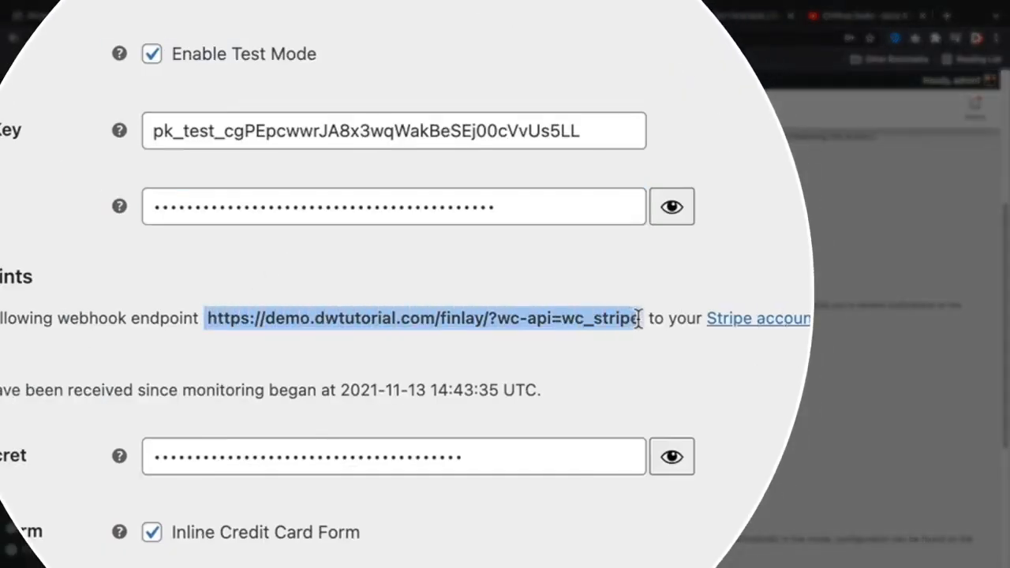
{"action": "right_click", "coordinate": [600, 324]}
{"action": "left_click", "coordinate": [633, 379]}
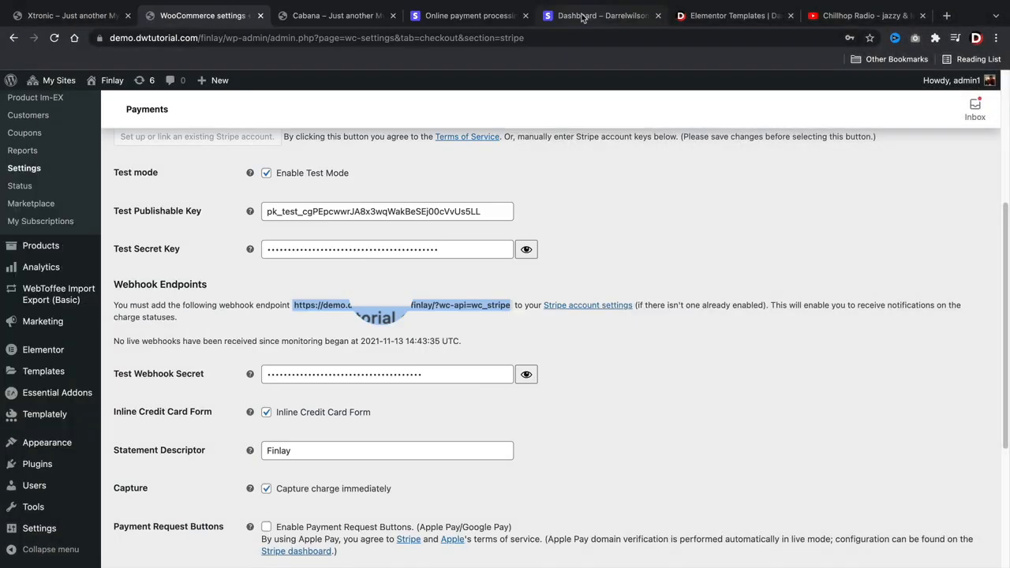
{"action": "left_click", "coordinate": [467, 16]}
{"action": "left_click", "coordinate": [584, 16]}
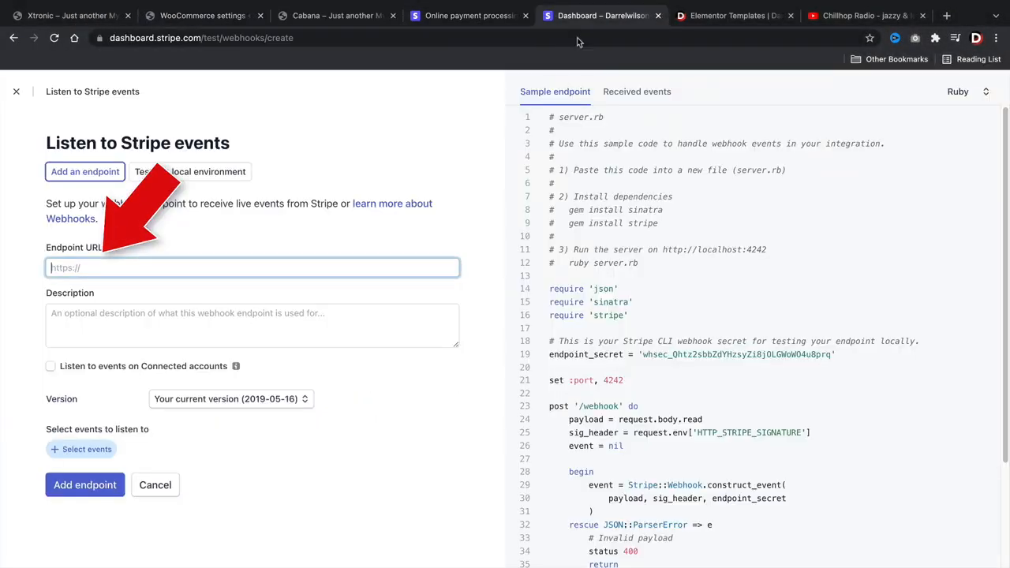
{"action": "right_click", "coordinate": [150, 265]}
{"action": "left_click", "coordinate": [189, 355]}
- Enter the endpoint description 'This is used to capture payments'
{"action": "left_click", "coordinate": [285, 332]}
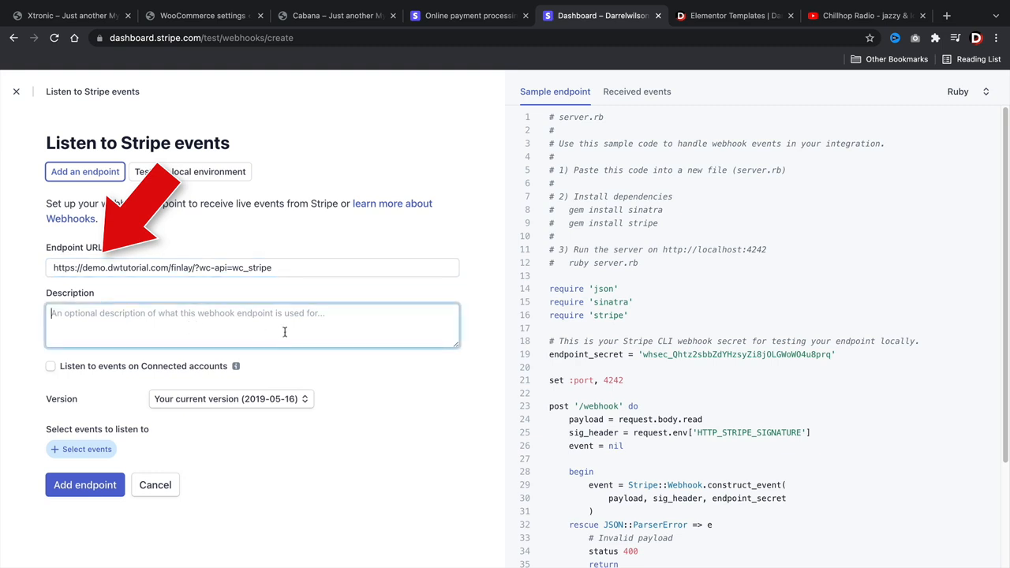
{"action": "type", "text": "Wo"}
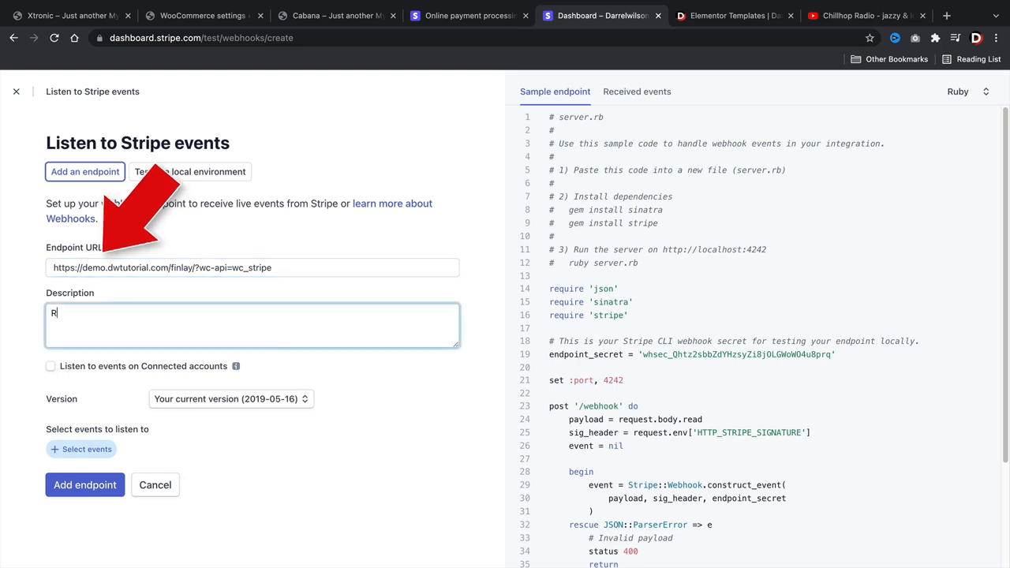
{"action": "key", "text": "BackSpace"}
{"action": "key", "text": "BackSpace"}
{"action": "type", "text": "T"}
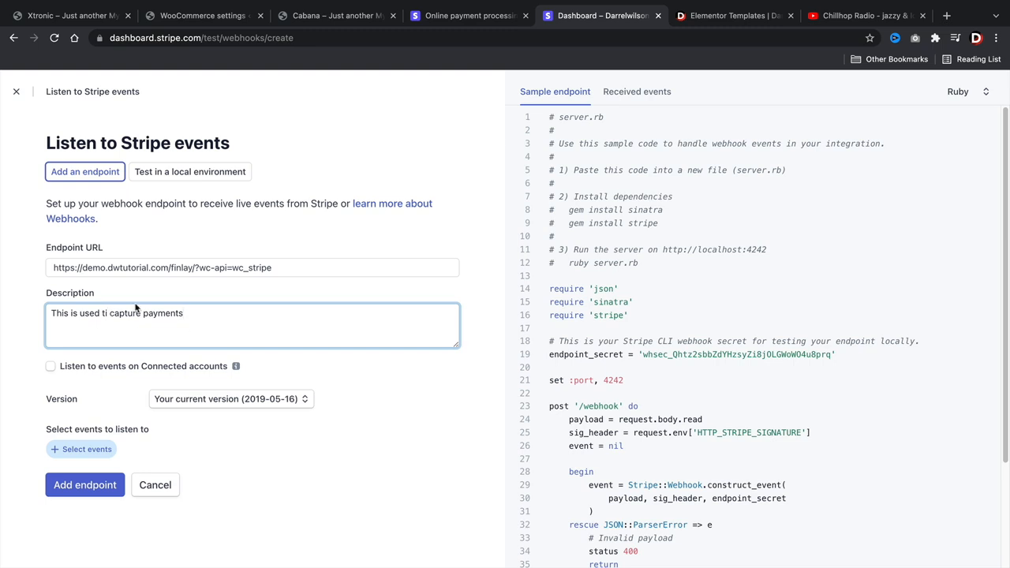
{"action": "type", "text": "o"}
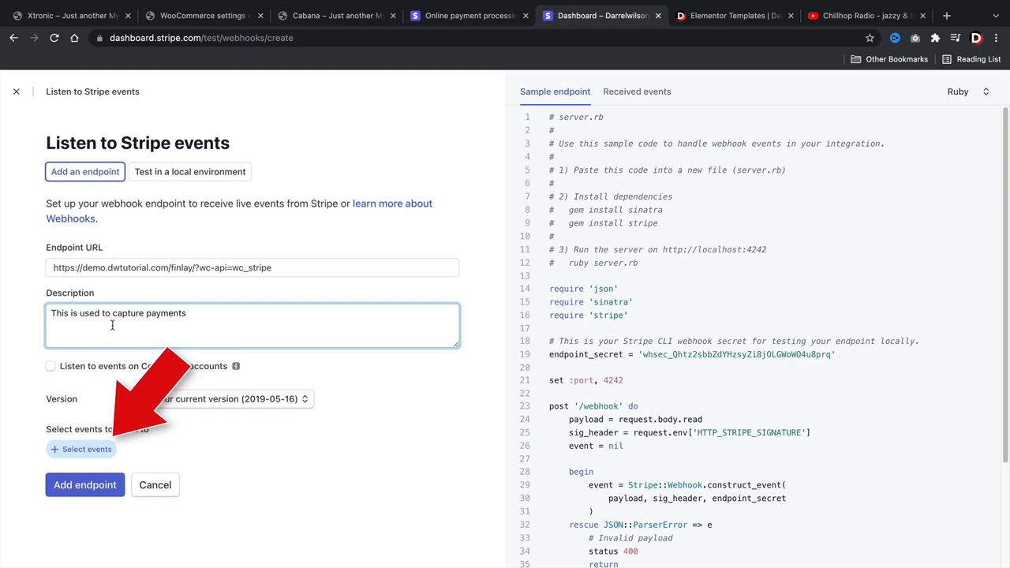
- Subscribe the new webhook endpoint to the charge.captured event and create it
{"action": "left_click", "coordinate": [83, 451]}
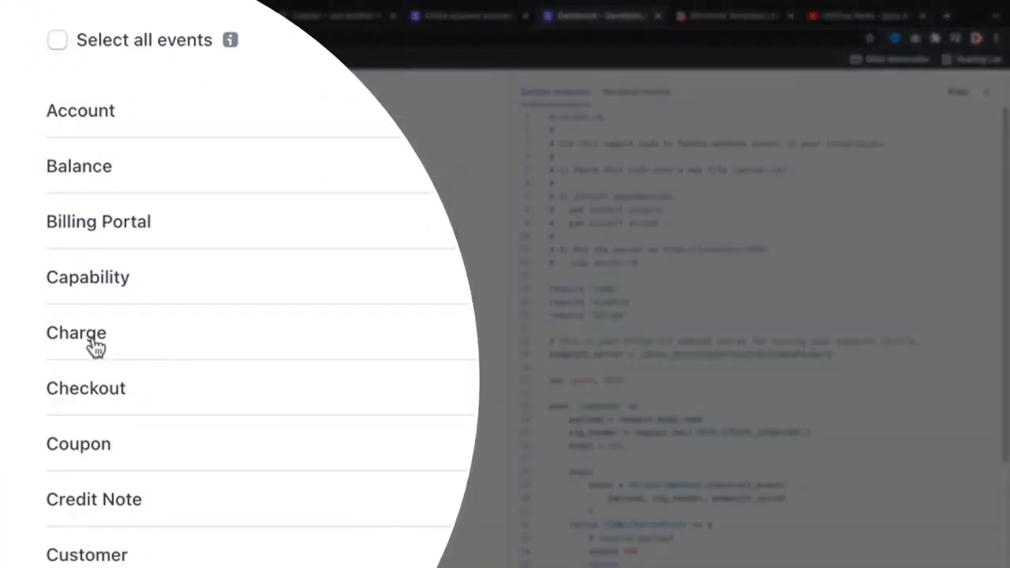
{"action": "left_click", "coordinate": [95, 345]}
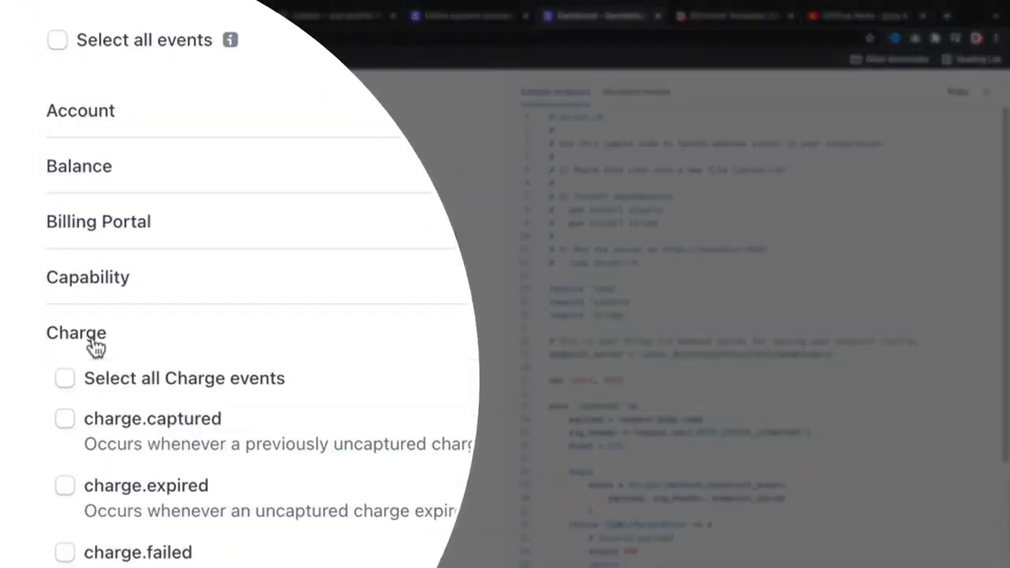
{"action": "left_click", "coordinate": [65, 422]}
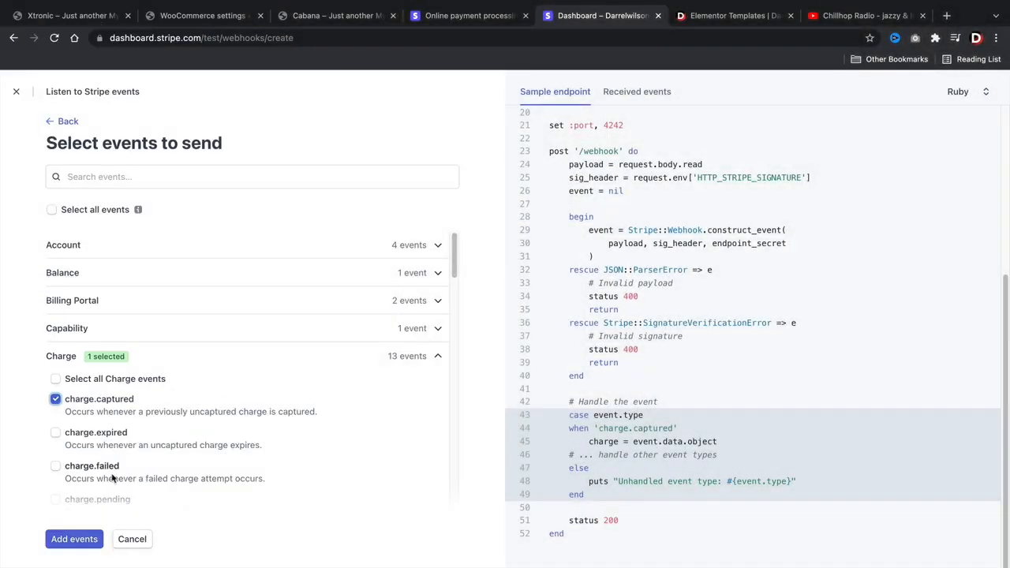
{"action": "left_click", "coordinate": [75, 539]}
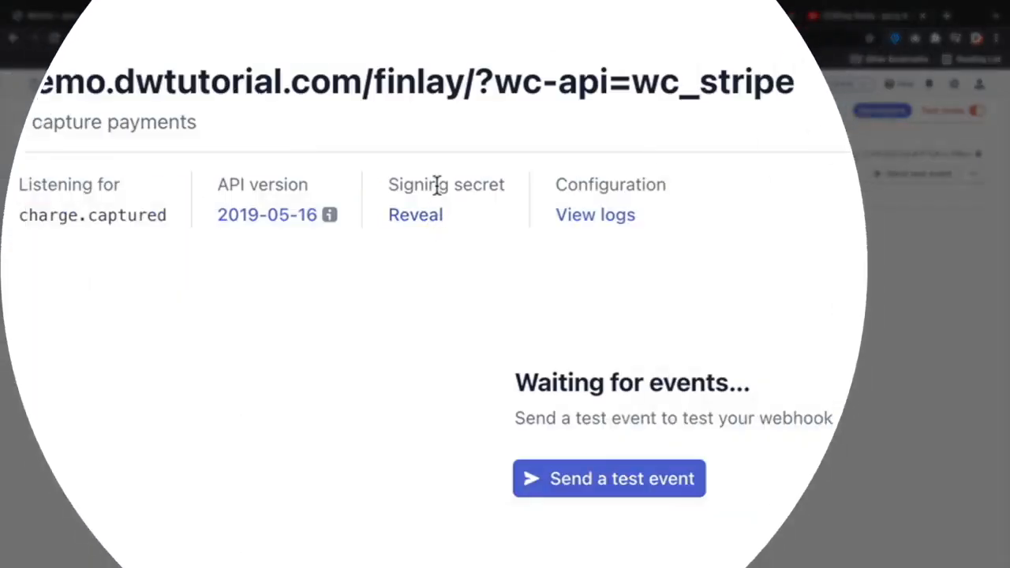
- Reveal and copy the endpoint's signing secret, then return to WooCommerce
{"action": "left_click", "coordinate": [423, 241]}
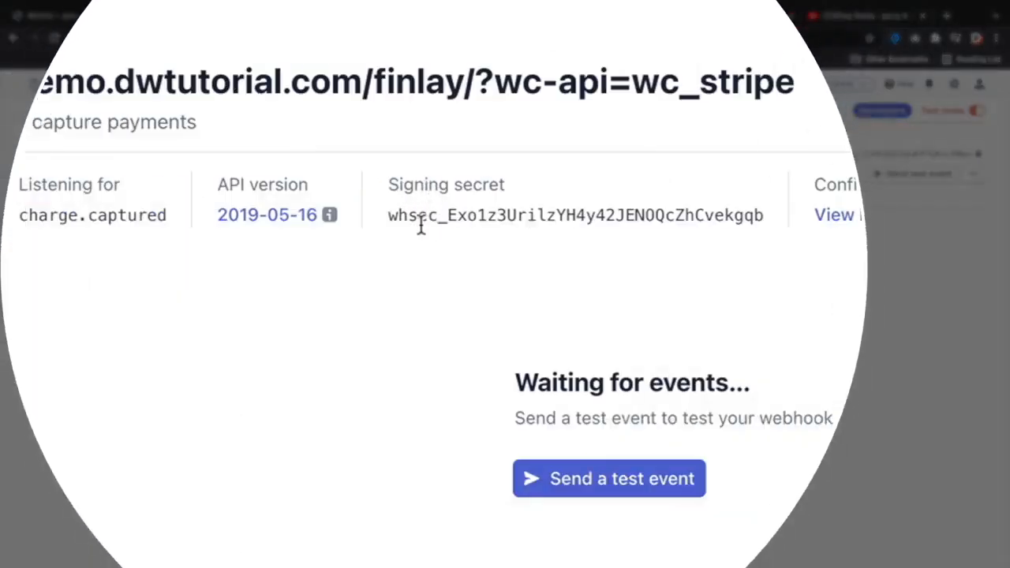
{"action": "double_click", "coordinate": [419, 225]}
{"action": "right_click", "coordinate": [428, 227]}
{"action": "left_click", "coordinate": [448, 266]}
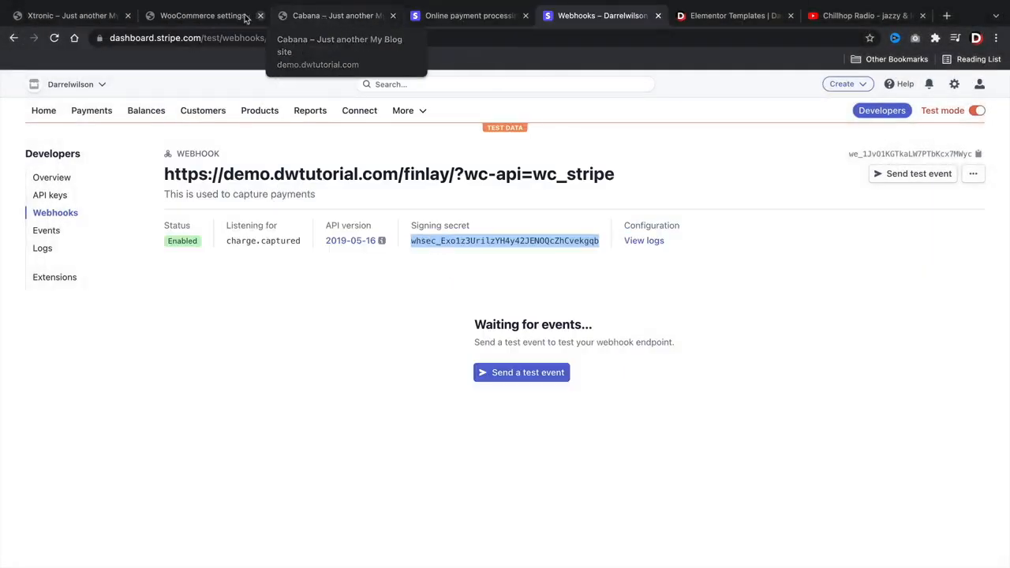
{"action": "left_click", "coordinate": [213, 16]}
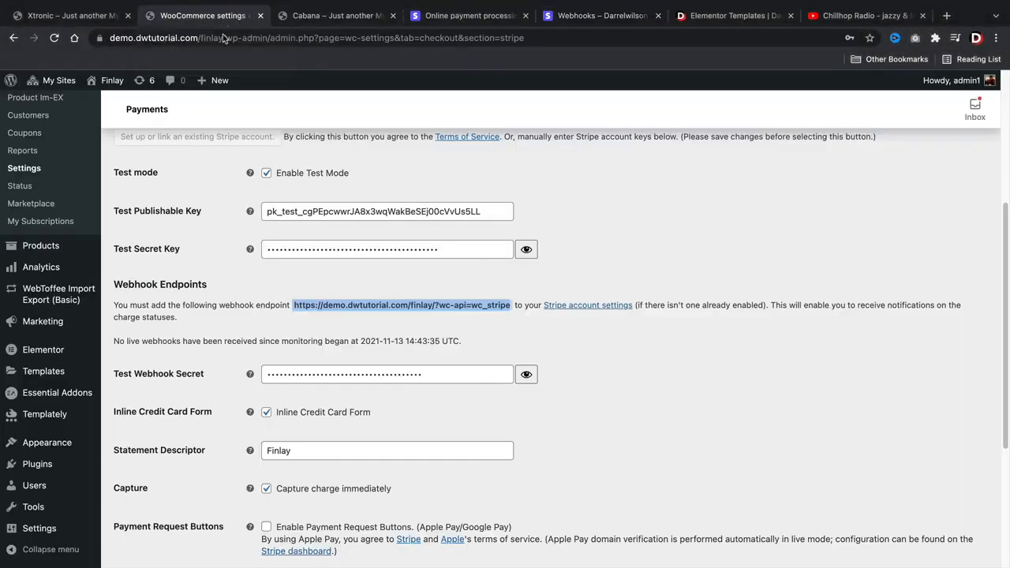
- Paste the signing secret into Test Webhook Secret, untick Inline Credit Card Form, and save changes
{"action": "double_click", "coordinate": [295, 373]}
{"action": "right_click", "coordinate": [293, 374]}
{"action": "left_click", "coordinate": [304, 415]}
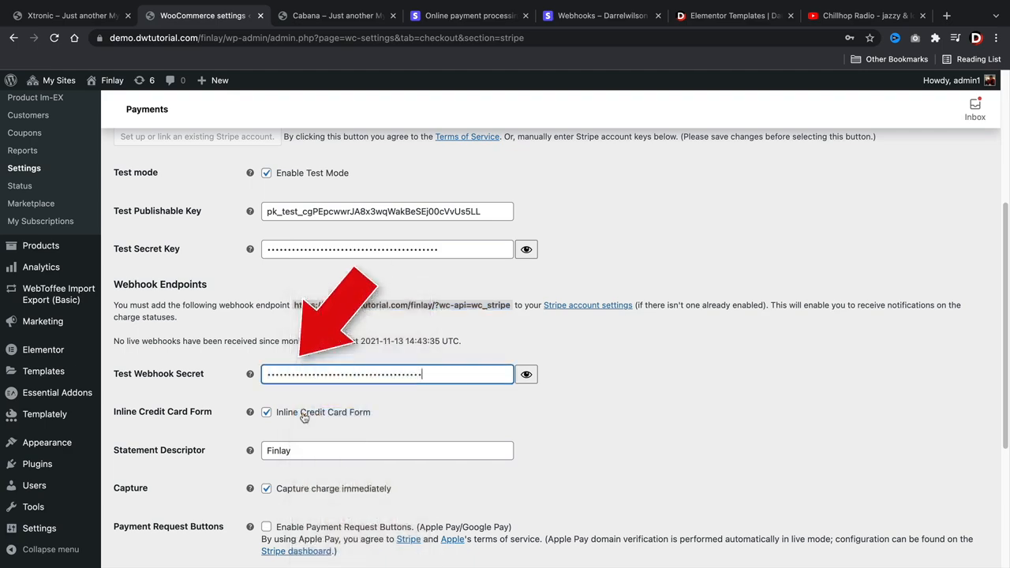
{"action": "scroll", "coordinate": [310, 357], "scroll_direction": "down", "scroll_amount": 2}
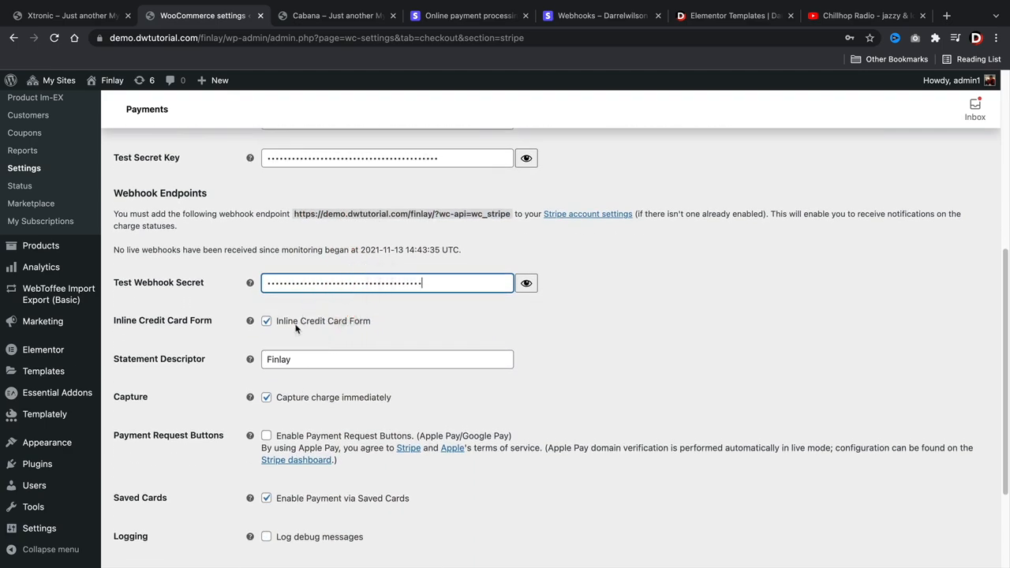
{"action": "left_click", "coordinate": [267, 323]}
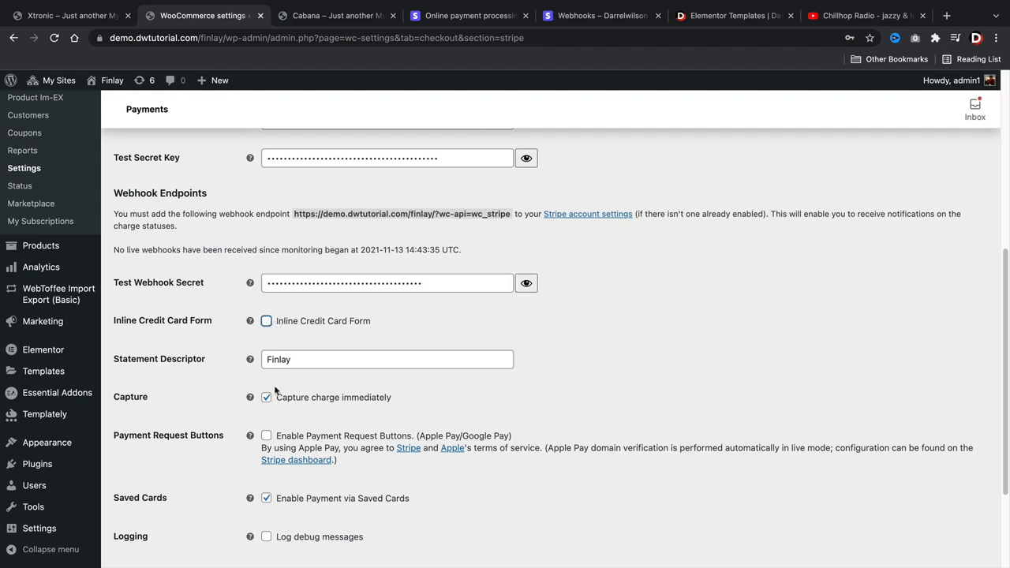
{"action": "scroll", "coordinate": [274, 389], "scroll_direction": "down", "scroll_amount": 4}
{"action": "scroll", "coordinate": [272, 378], "scroll_direction": "up", "scroll_amount": 5}
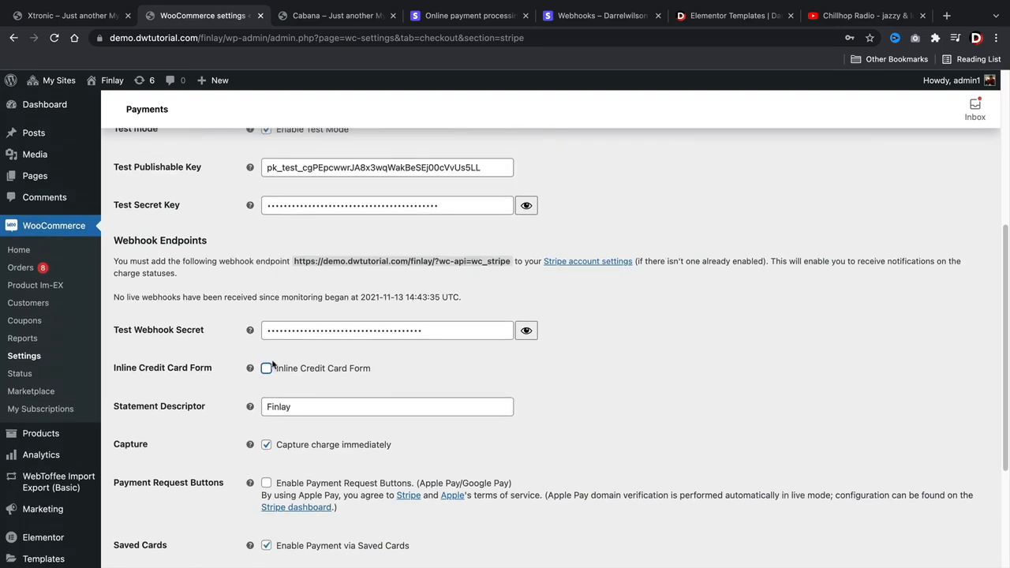
{"action": "scroll", "coordinate": [272, 364], "scroll_direction": "down", "scroll_amount": 2}
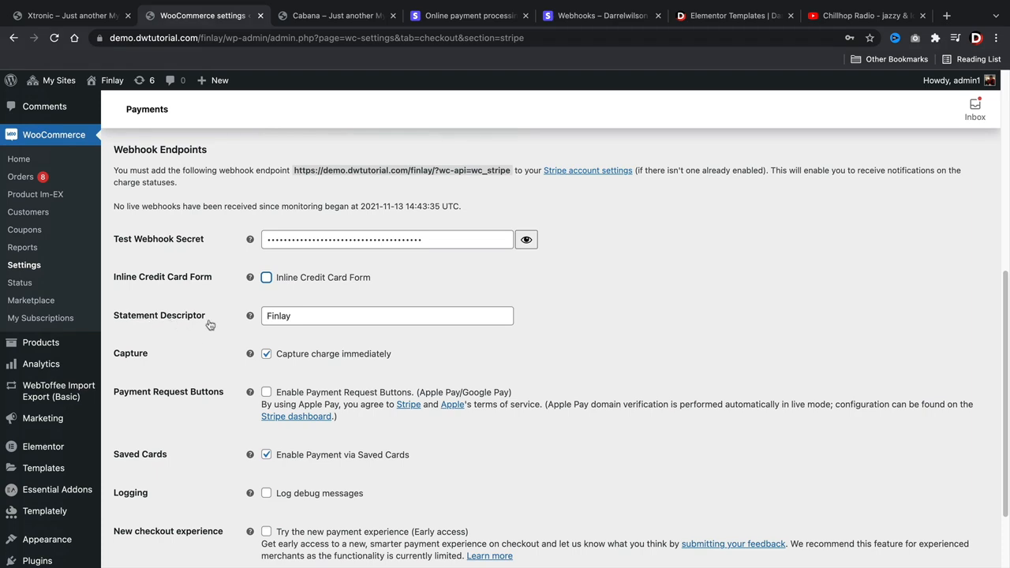
{"action": "left_click", "coordinate": [292, 317]}
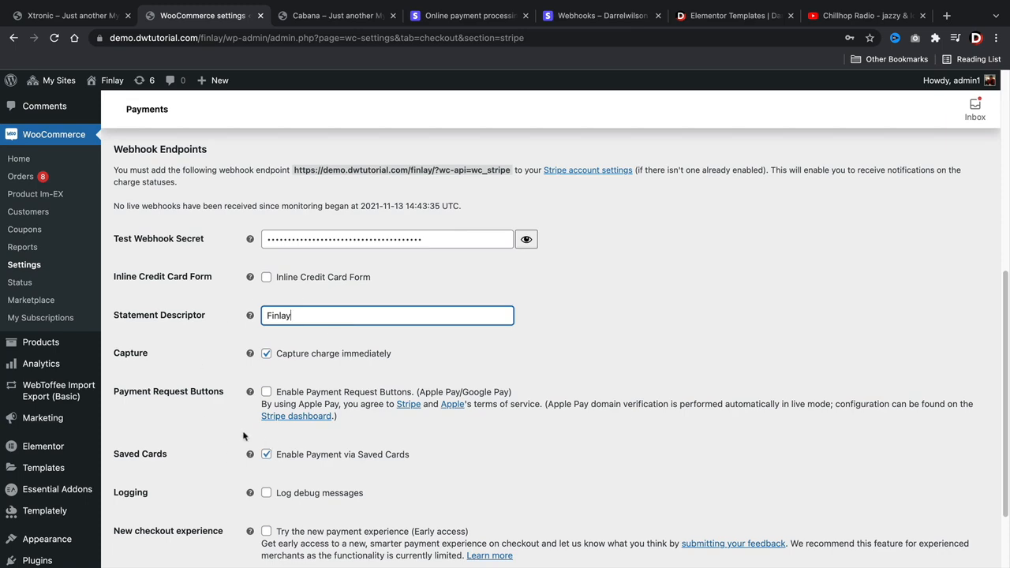
{"action": "scroll", "coordinate": [211, 406], "scroll_direction": "down", "scroll_amount": 2}
{"action": "left_click", "coordinate": [154, 503]}
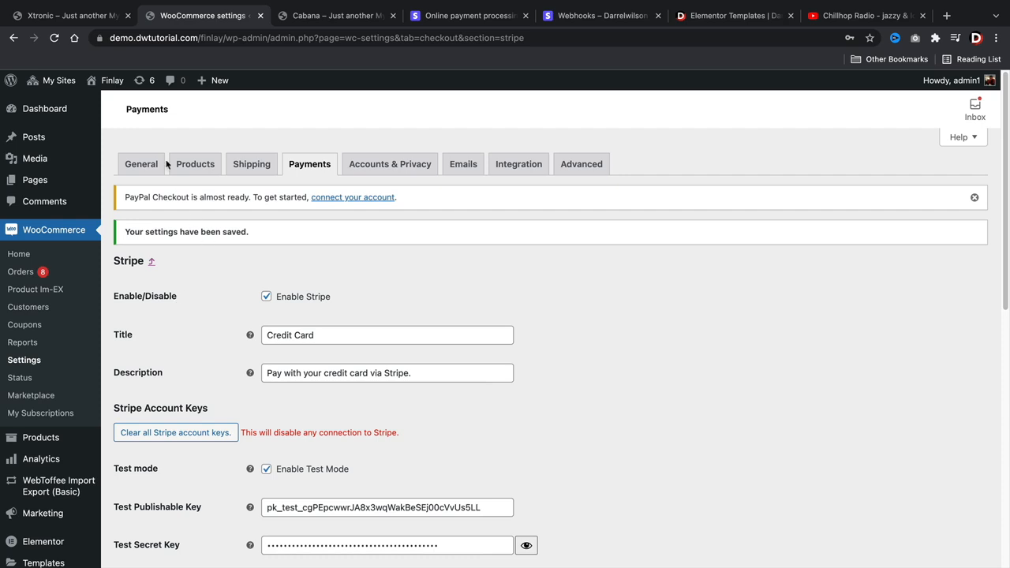
- Add the $45.00 Blue Jeans to the cart and check out to the Stripe Credit Card option
{"action": "mouse_move", "coordinate": [110, 81]}
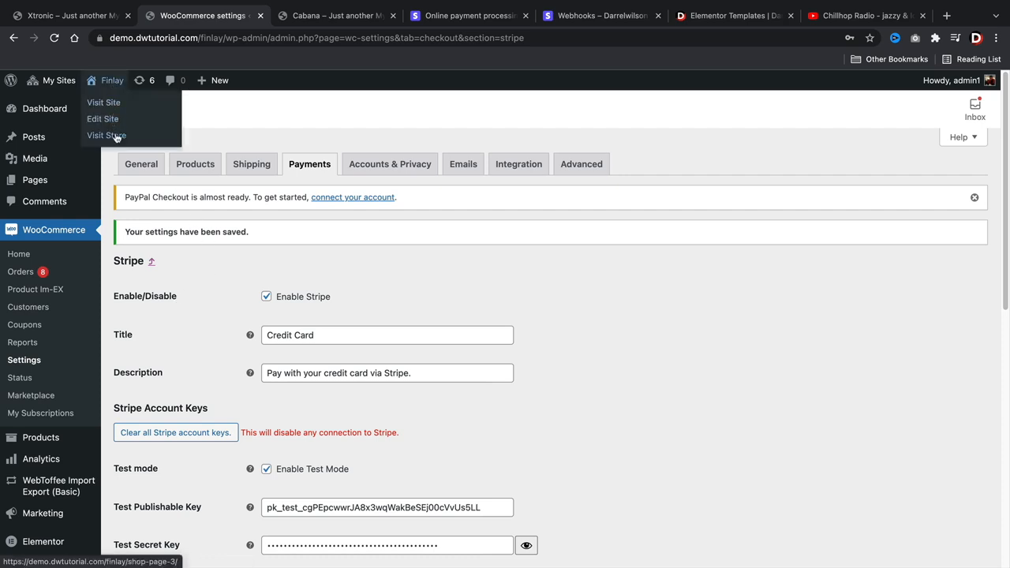
{"action": "left_click", "coordinate": [115, 136]}
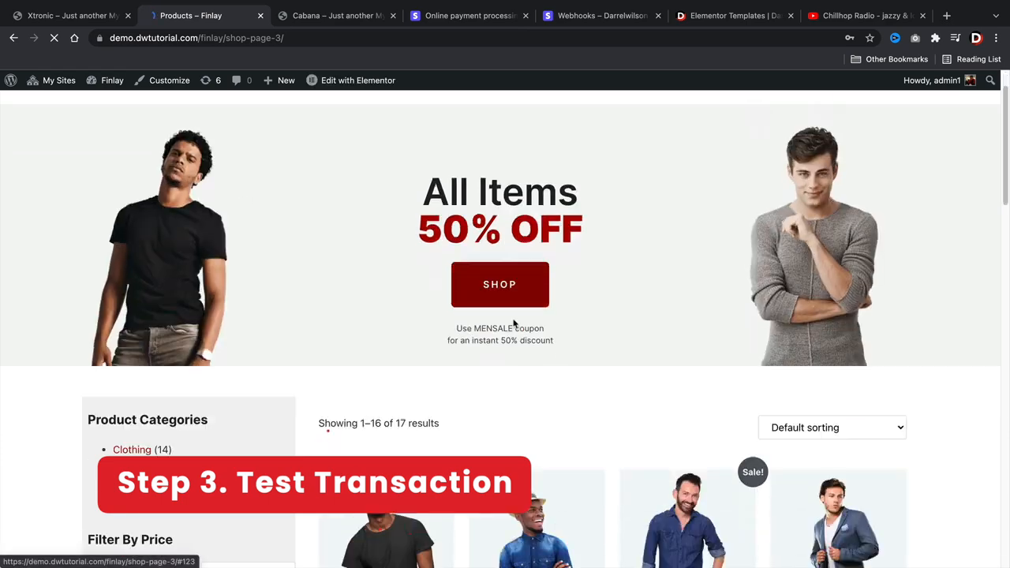
{"action": "scroll", "coordinate": [516, 316], "scroll_direction": "down", "scroll_amount": 5}
{"action": "left_click", "coordinate": [534, 365]}
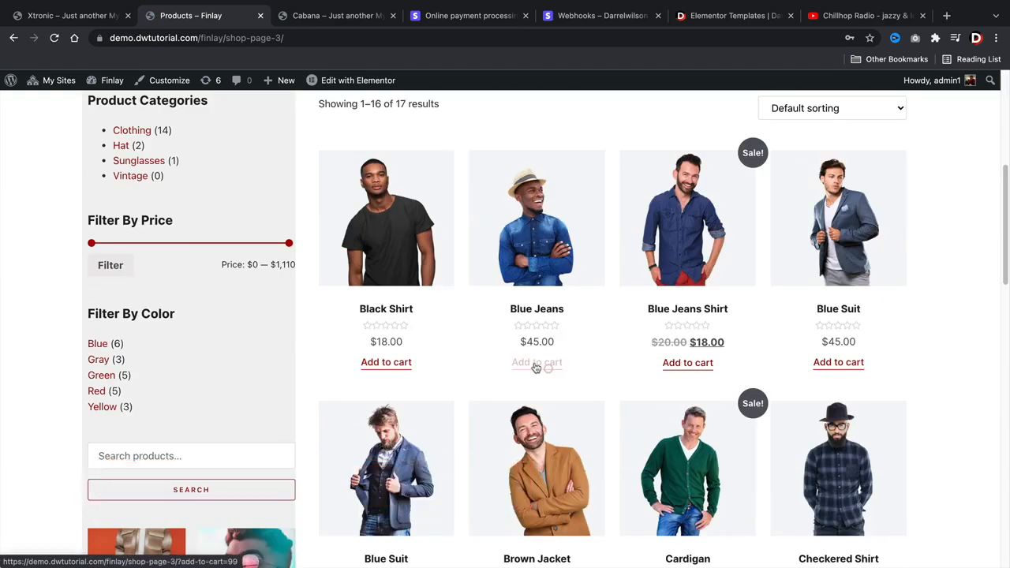
{"action": "left_click", "coordinate": [568, 369]}
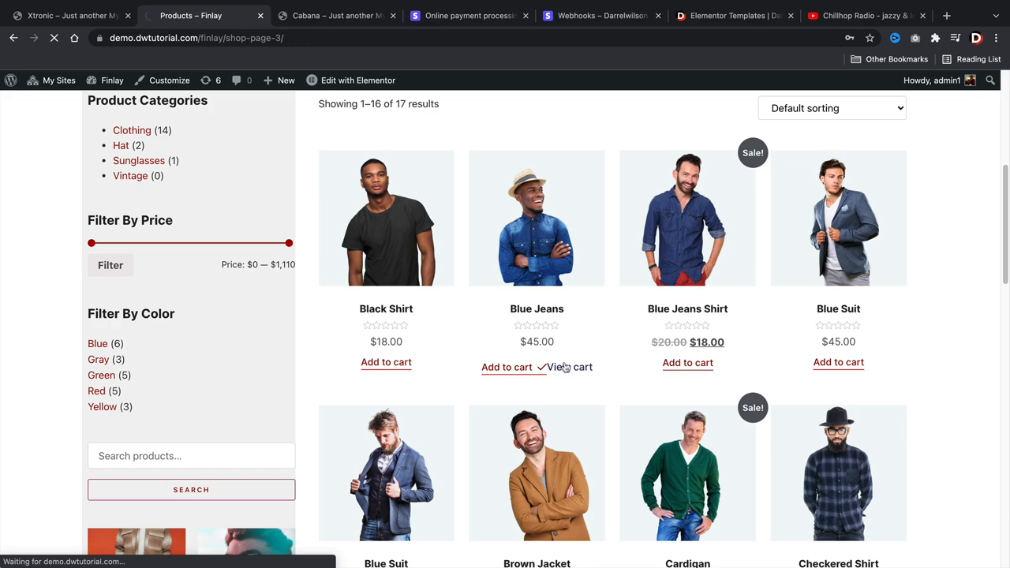
{"action": "scroll", "coordinate": [563, 370], "scroll_direction": "down", "scroll_amount": 3}
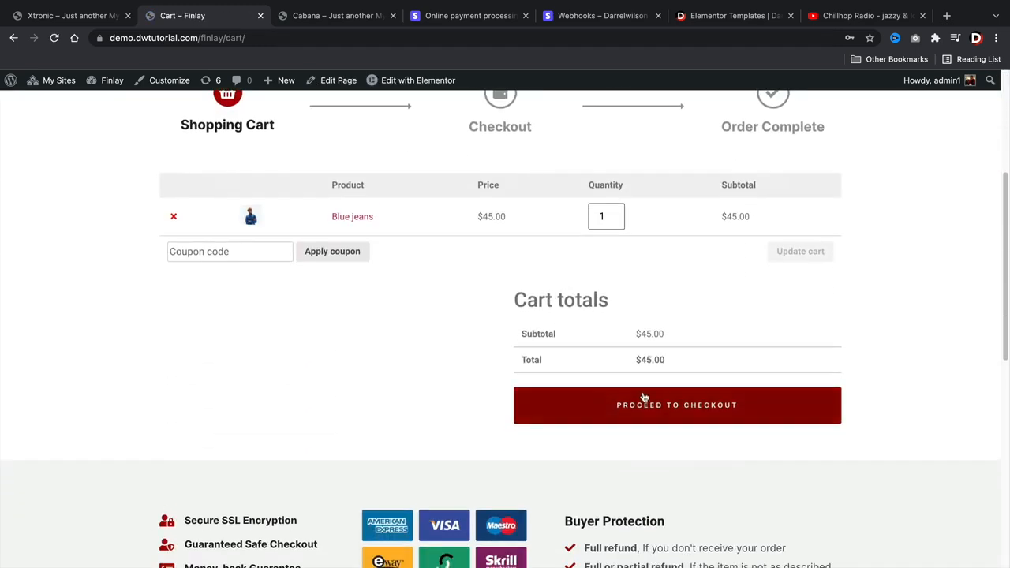
{"action": "left_click", "coordinate": [641, 407]}
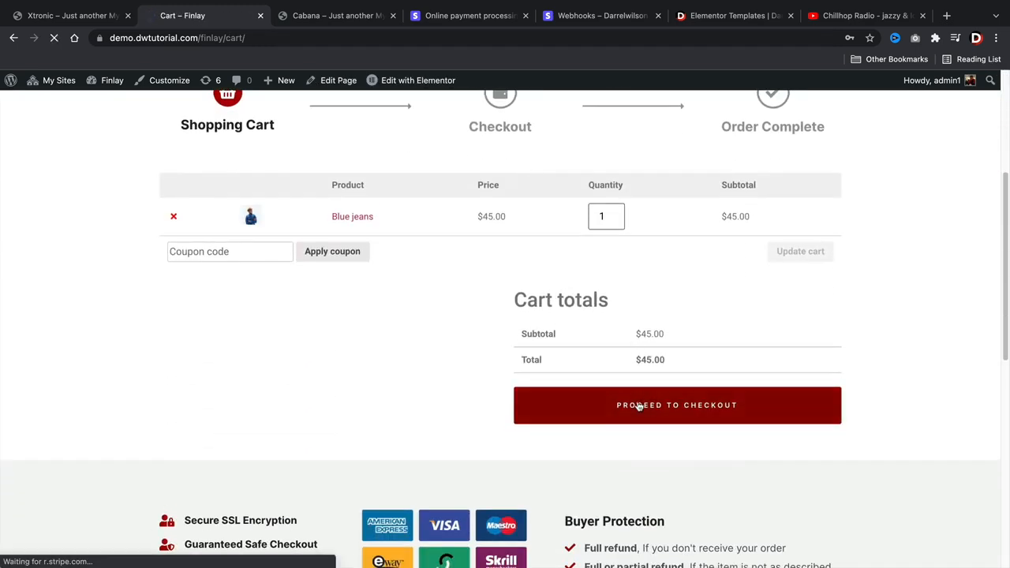
{"action": "scroll", "coordinate": [635, 405], "scroll_direction": "down", "scroll_amount": 5}
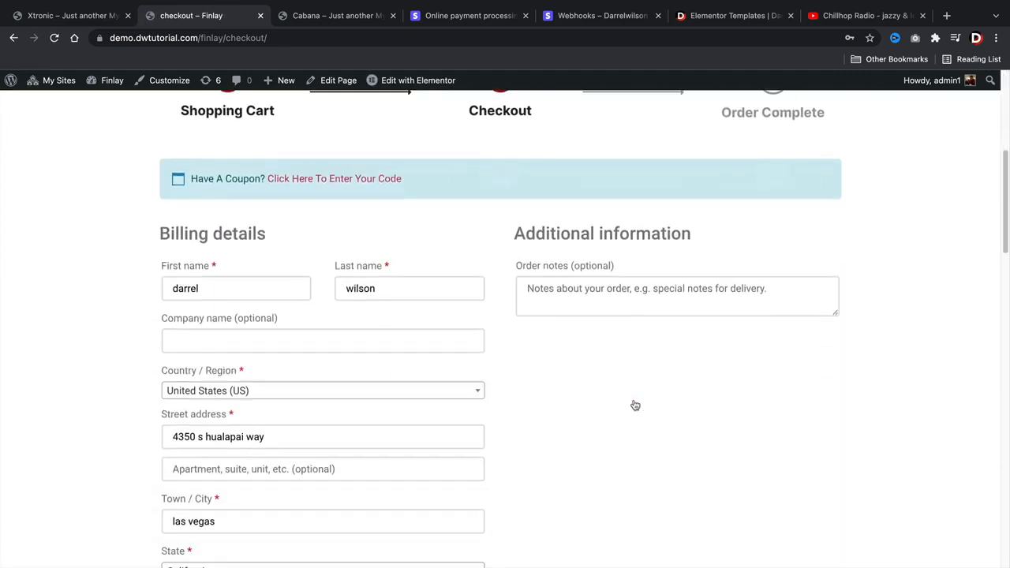
{"action": "scroll", "coordinate": [635, 405], "scroll_direction": "down", "scroll_amount": 2}
{"action": "scroll", "coordinate": [426, 354], "scroll_direction": "down", "scroll_amount": 5}
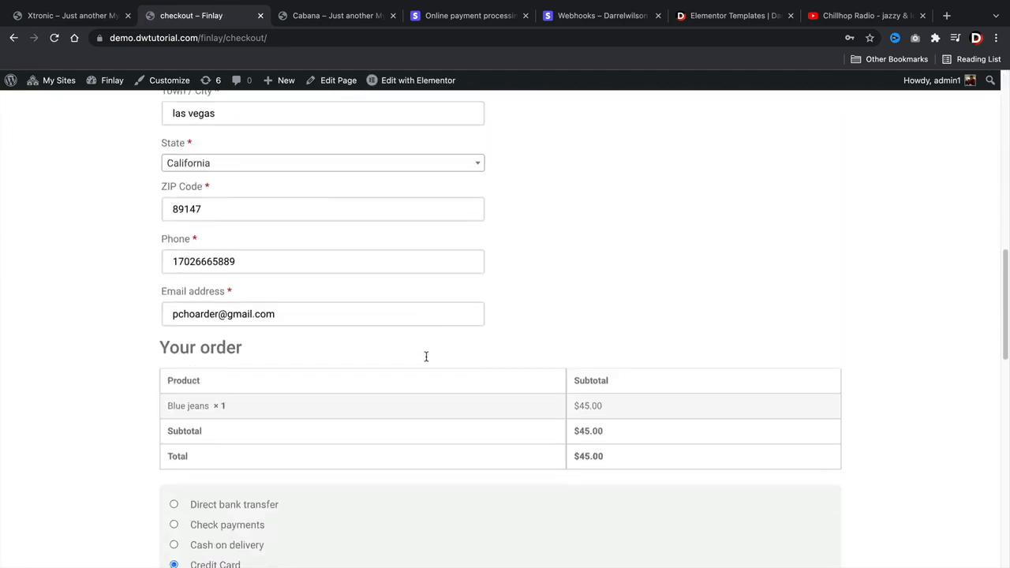
{"action": "scroll", "coordinate": [426, 360], "scroll_direction": "down", "scroll_amount": 8}
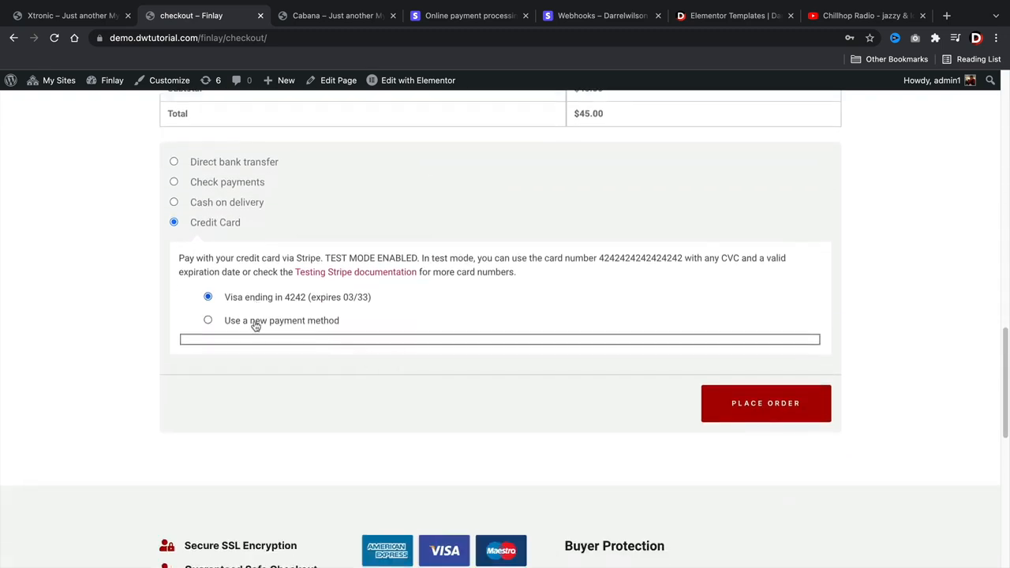
{"action": "left_click", "coordinate": [256, 322]}
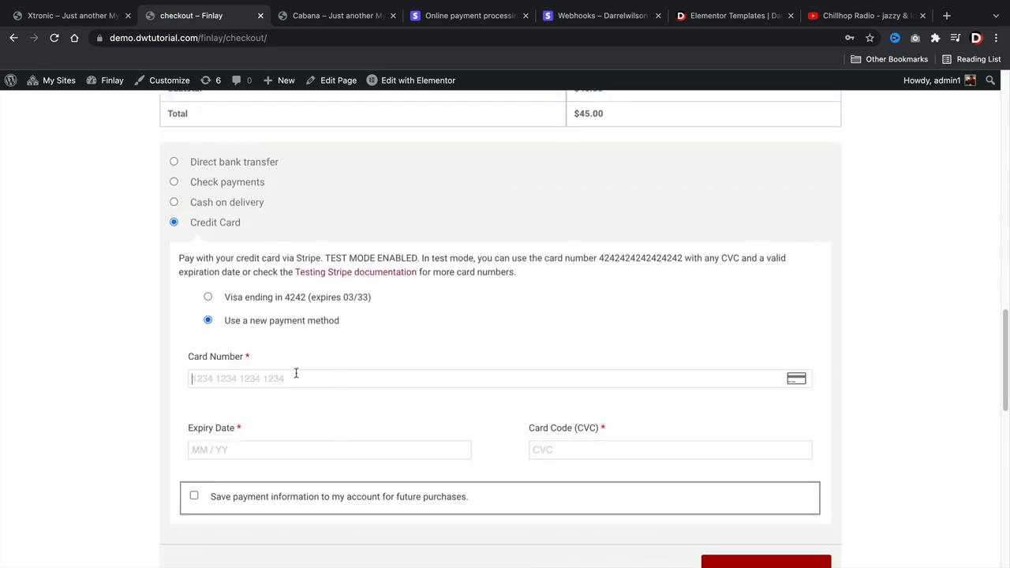
{"action": "type", "text": "4242 4242 4242 4242"}
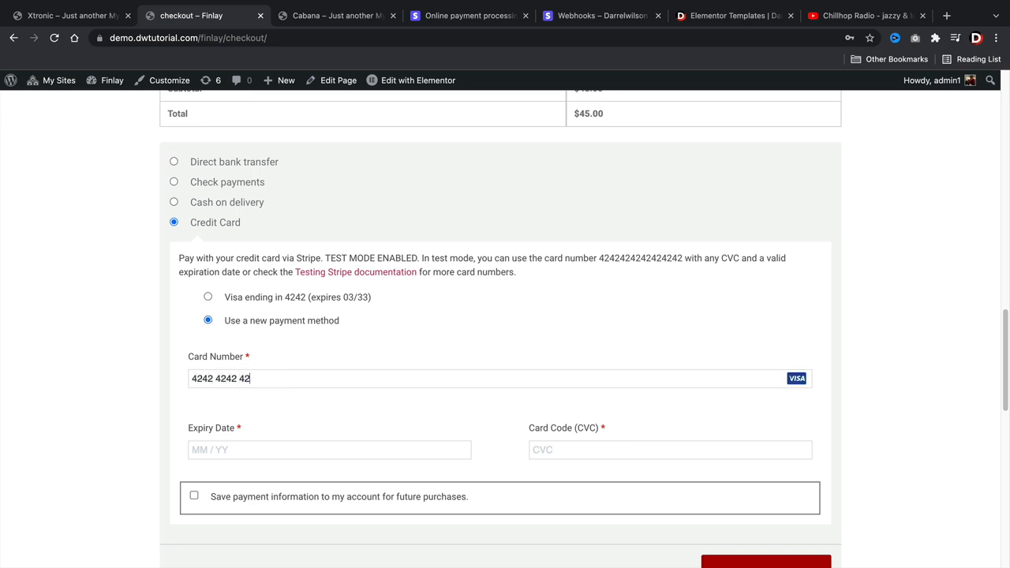
{"action": "type", "text": "03 / 44"}
{"action": "left_click", "coordinate": [554, 450]}
{"action": "type", "text": "444"}
{"action": "scroll", "coordinate": [432, 342], "scroll_direction": "down", "scroll_amount": 5}
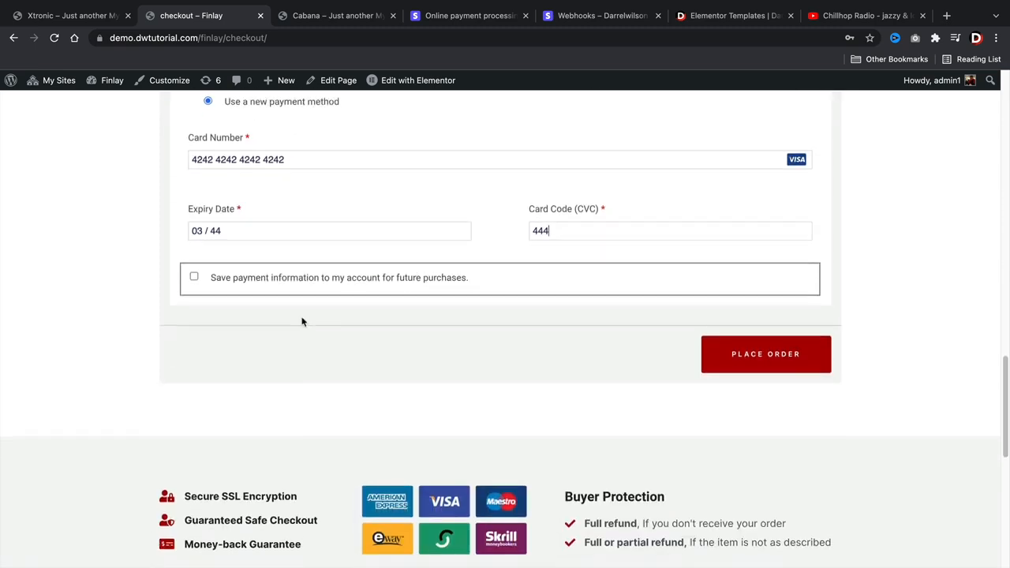
{"action": "left_click", "coordinate": [721, 360]}
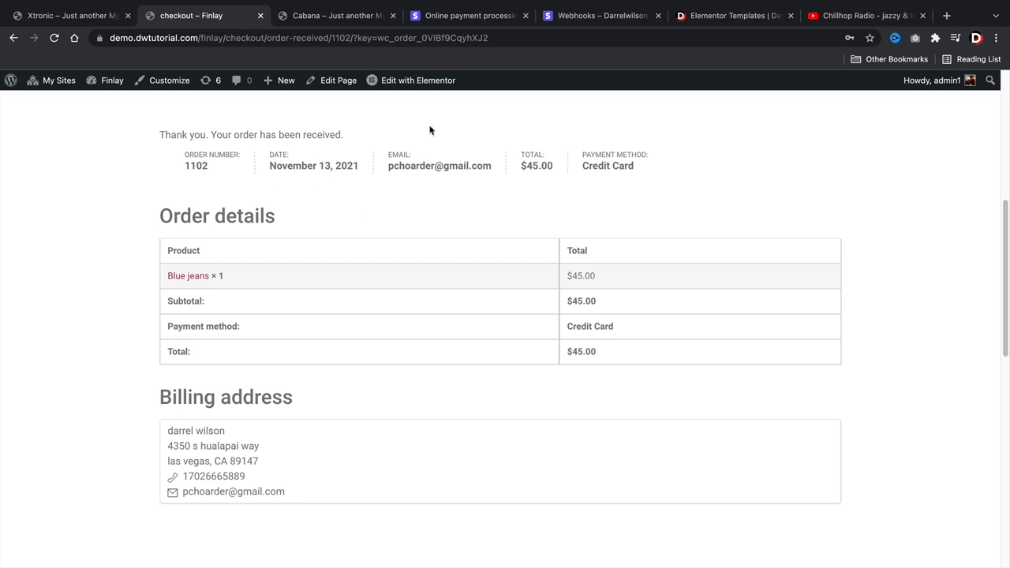
- In Stripe, go from Home to Payments and find the $45.00 Finlay charge under Succeeded
{"action": "left_click", "coordinate": [581, 22]}
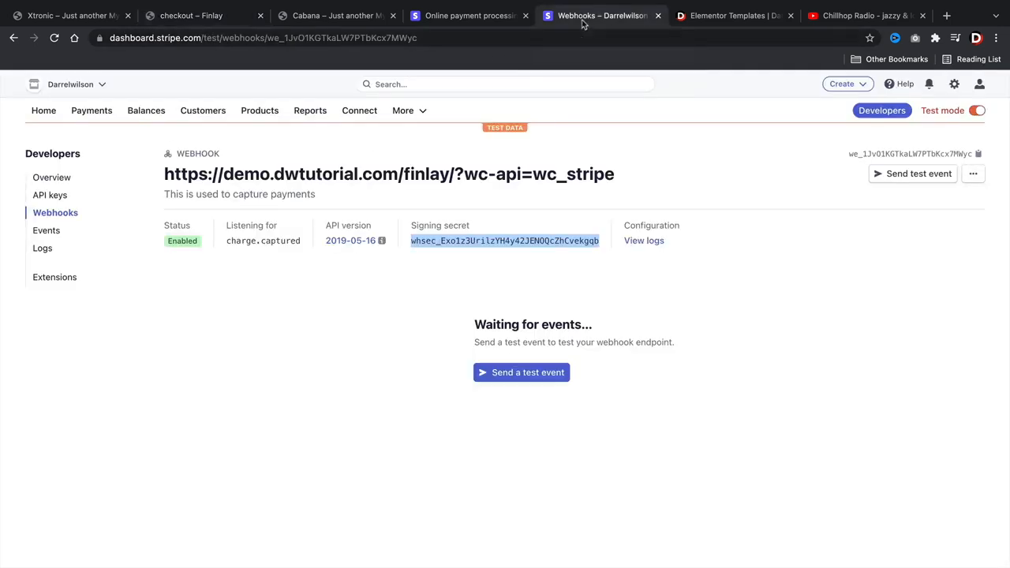
{"action": "left_click", "coordinate": [48, 113]}
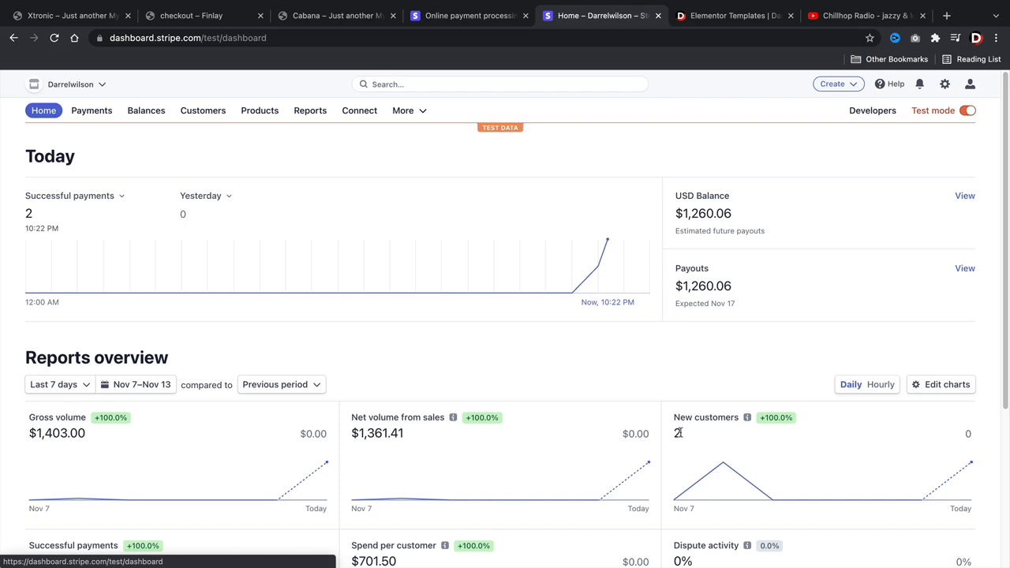
{"action": "left_click", "coordinate": [92, 112]}
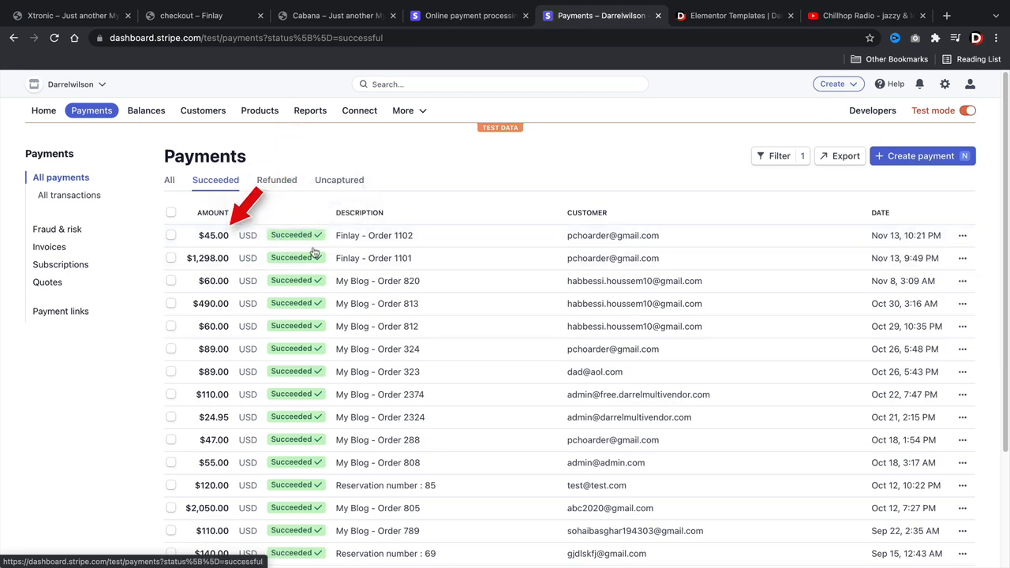
{"action": "scroll", "coordinate": [679, 469], "scroll_direction": "down", "scroll_amount": 3}
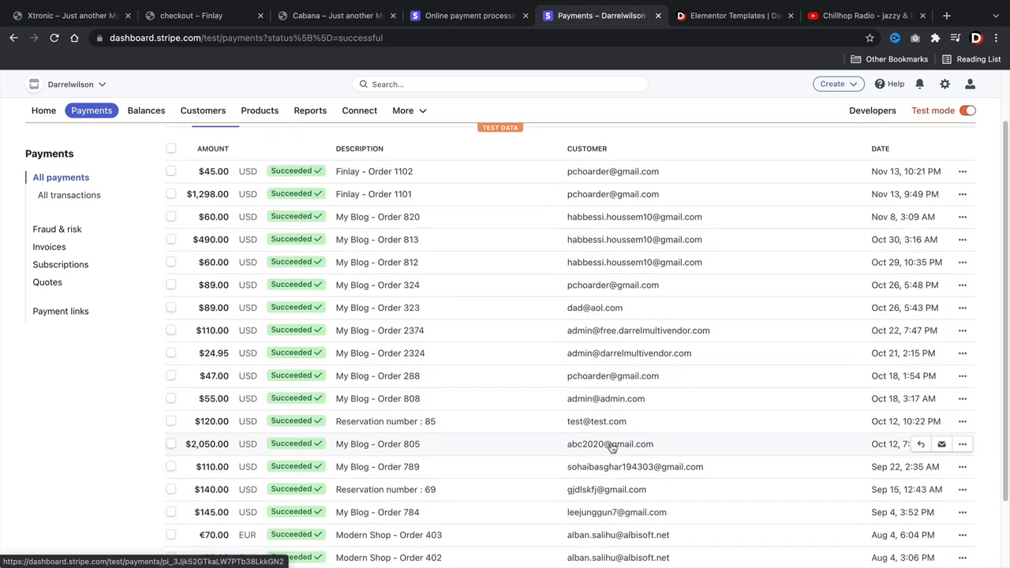
{"action": "scroll", "coordinate": [581, 447], "scroll_direction": "up", "scroll_amount": 3}
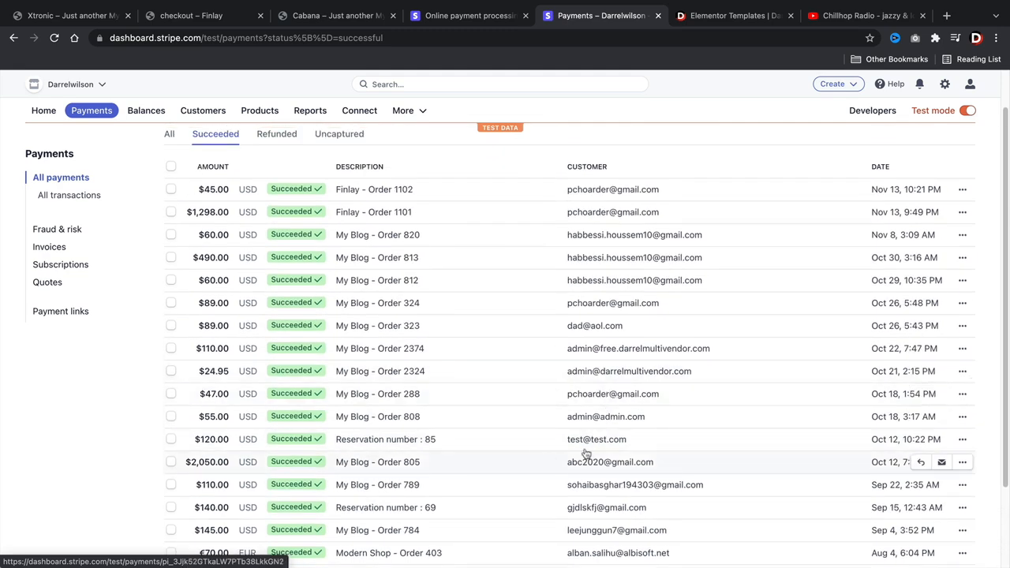
{"action": "scroll", "coordinate": [584, 368], "scroll_direction": "up", "scroll_amount": 1}
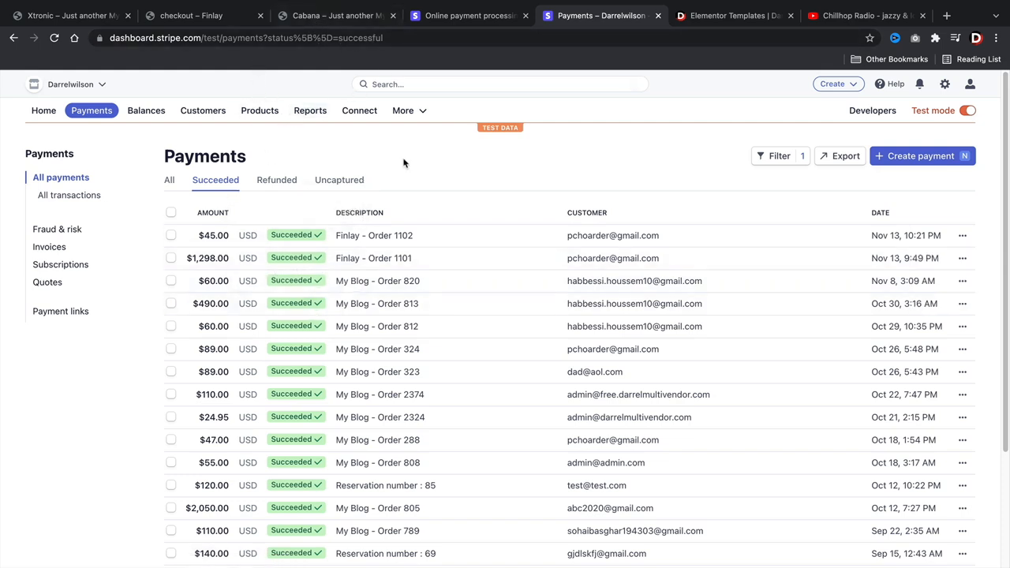
- Switch Stripe to live mode and copy the live publishable key from Developers > API keys
{"action": "left_click", "coordinate": [966, 112]}
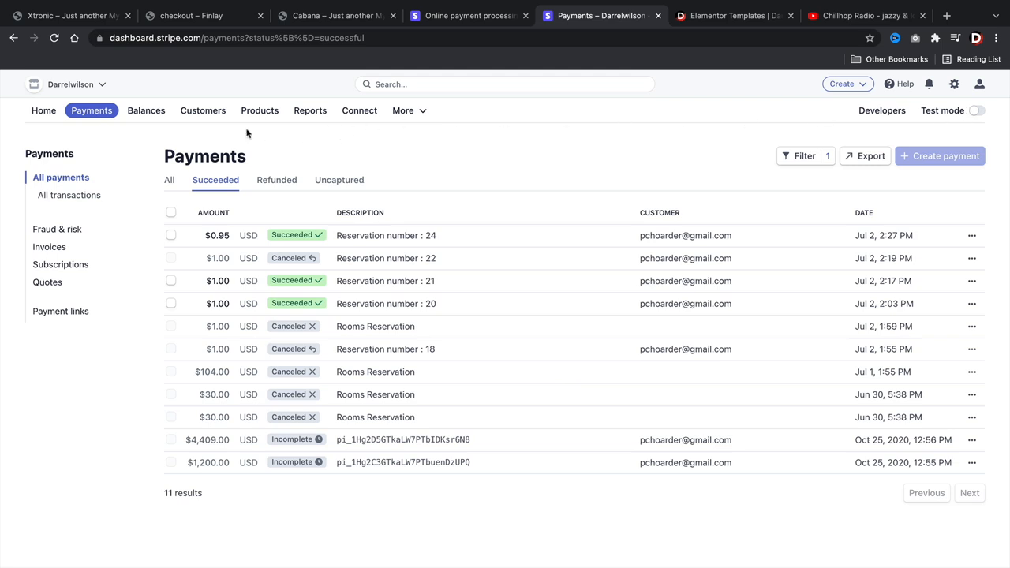
{"action": "left_click", "coordinate": [892, 111]}
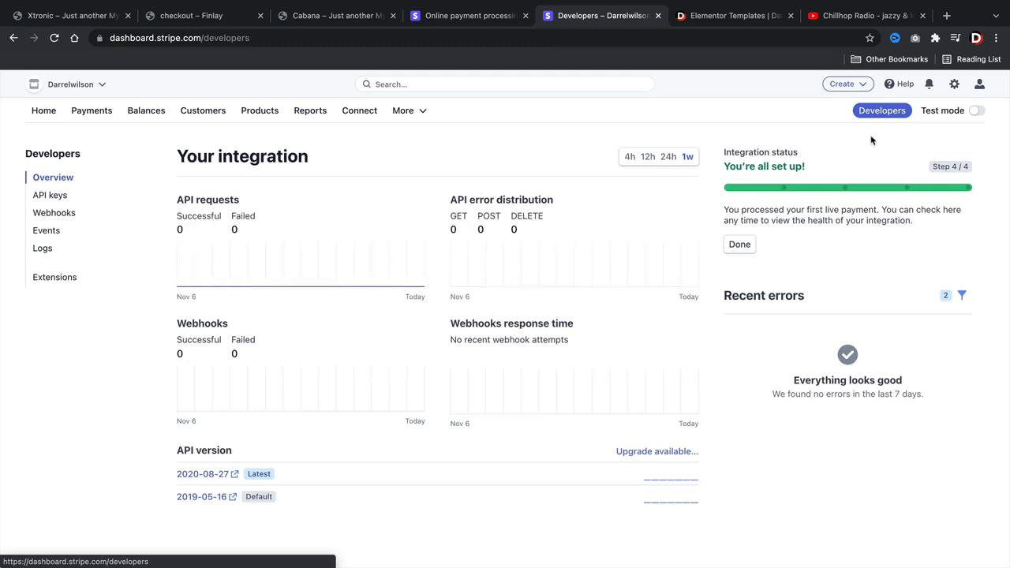
{"action": "left_click", "coordinate": [49, 196]}
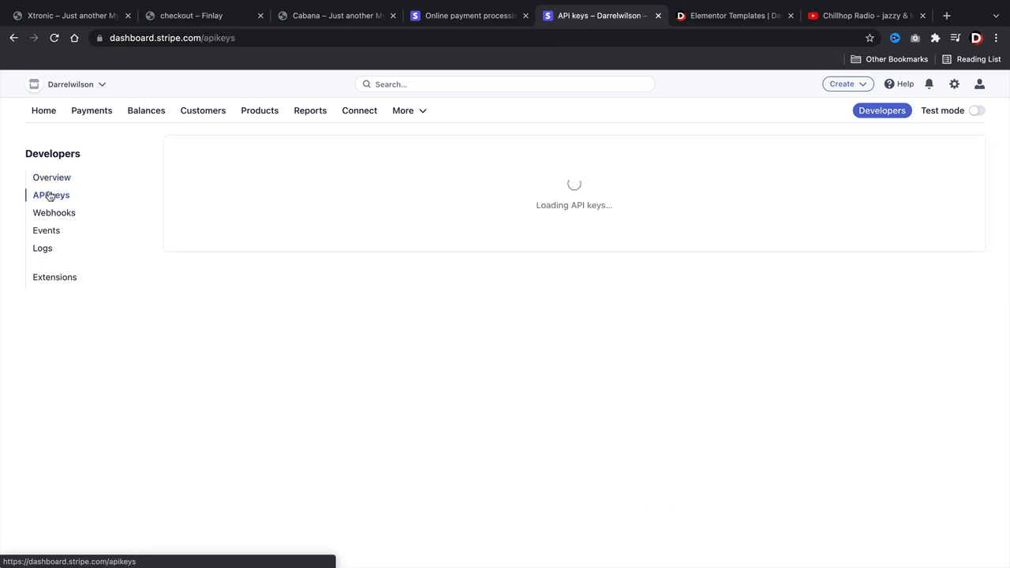
{"action": "left_click", "coordinate": [376, 309]}
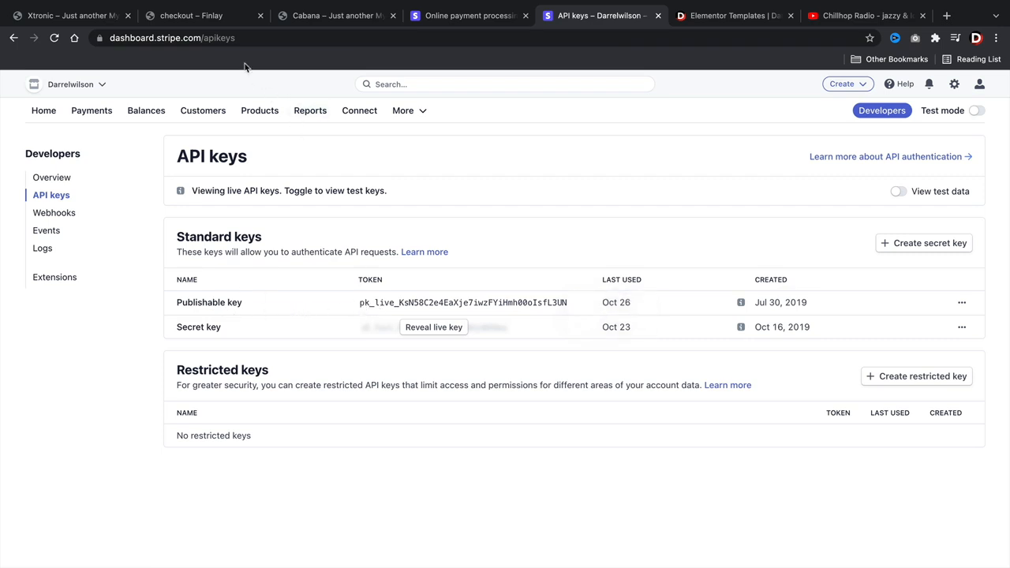
{"action": "left_click", "coordinate": [212, 17]}
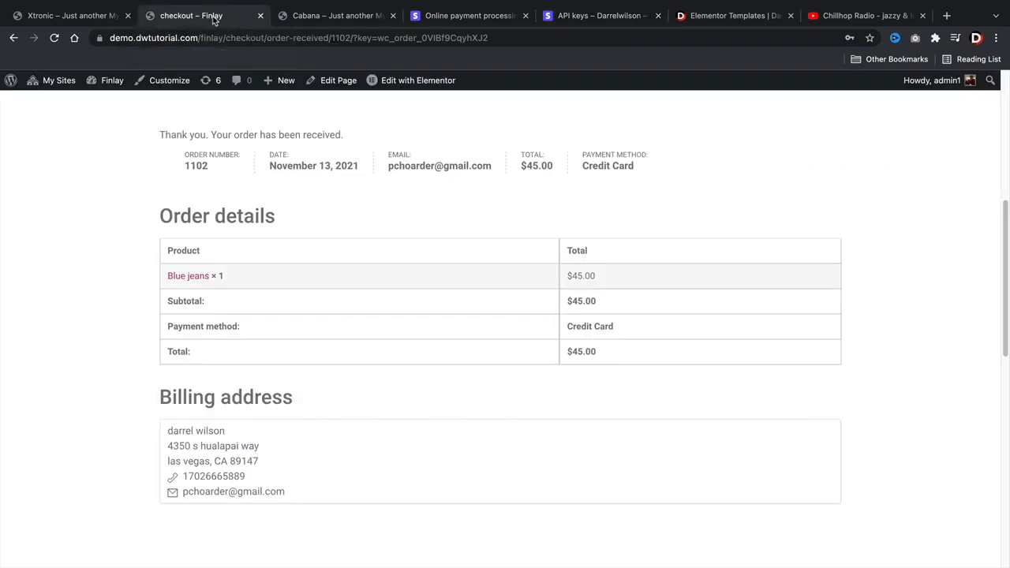
- Go to WooCommerce > Settings > Payments and open Manage for Stripe – Credit Card
{"action": "mouse_move", "coordinate": [101, 82]}
{"action": "left_click", "coordinate": [98, 104]}
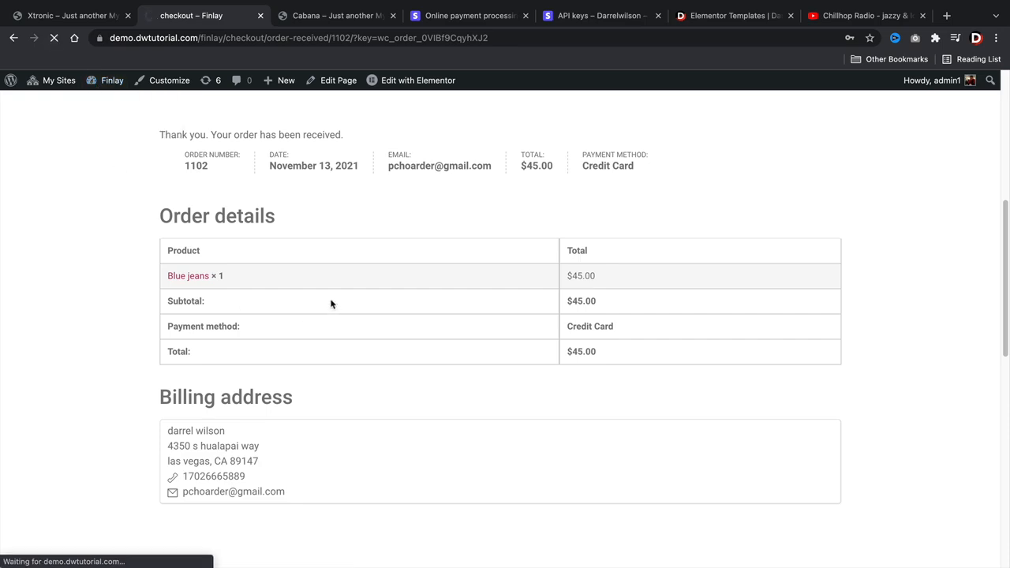
{"action": "scroll", "coordinate": [63, 404], "scroll_direction": "down", "scroll_amount": 1}
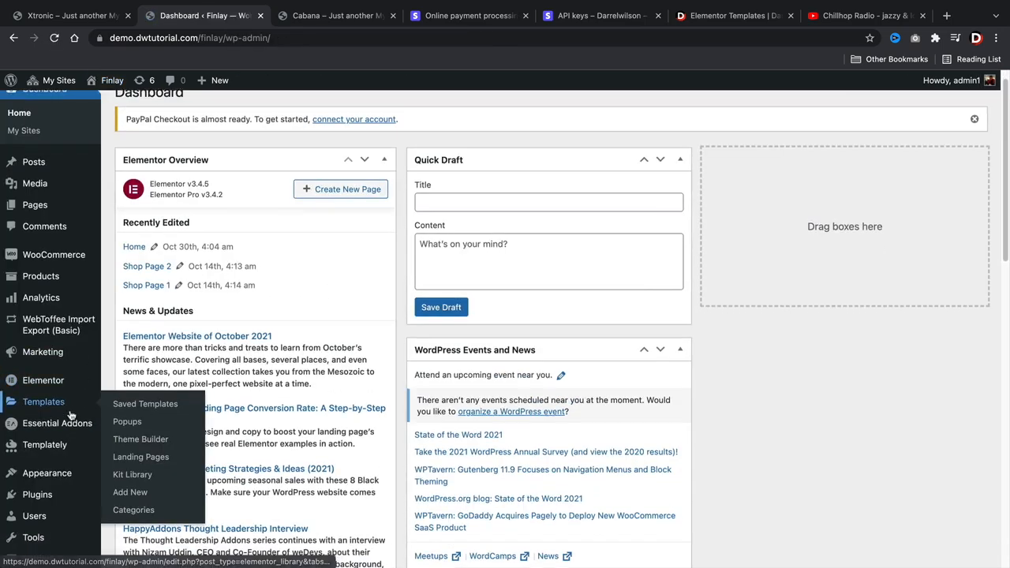
{"action": "mouse_move", "coordinate": [55, 467]}
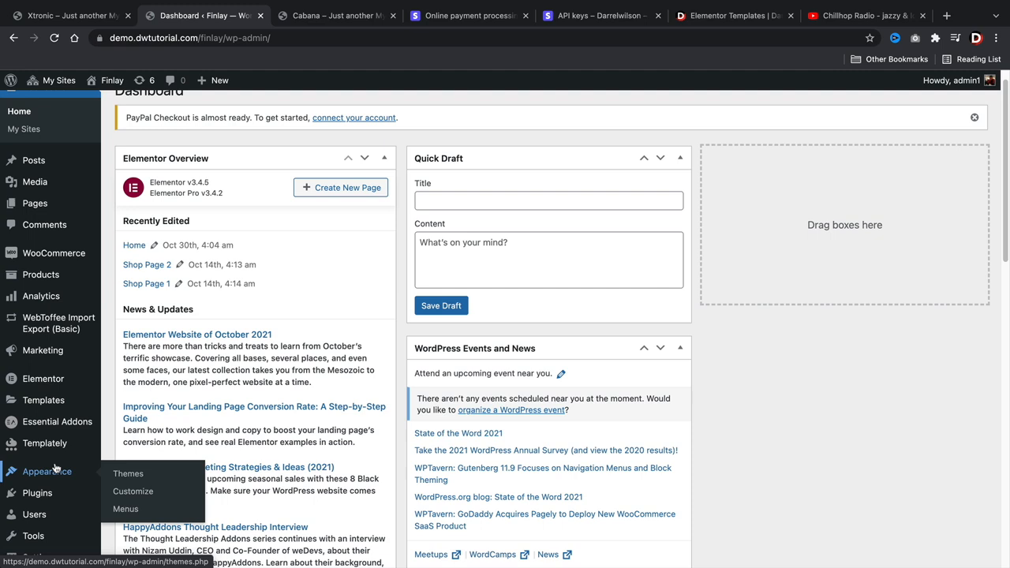
{"action": "mouse_move", "coordinate": [75, 256]}
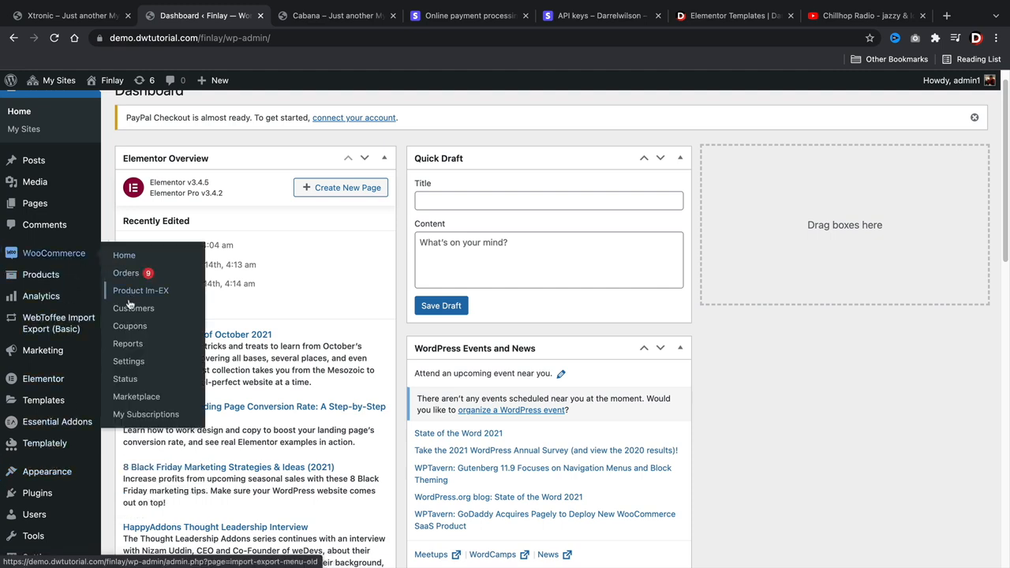
{"action": "left_click", "coordinate": [134, 361]}
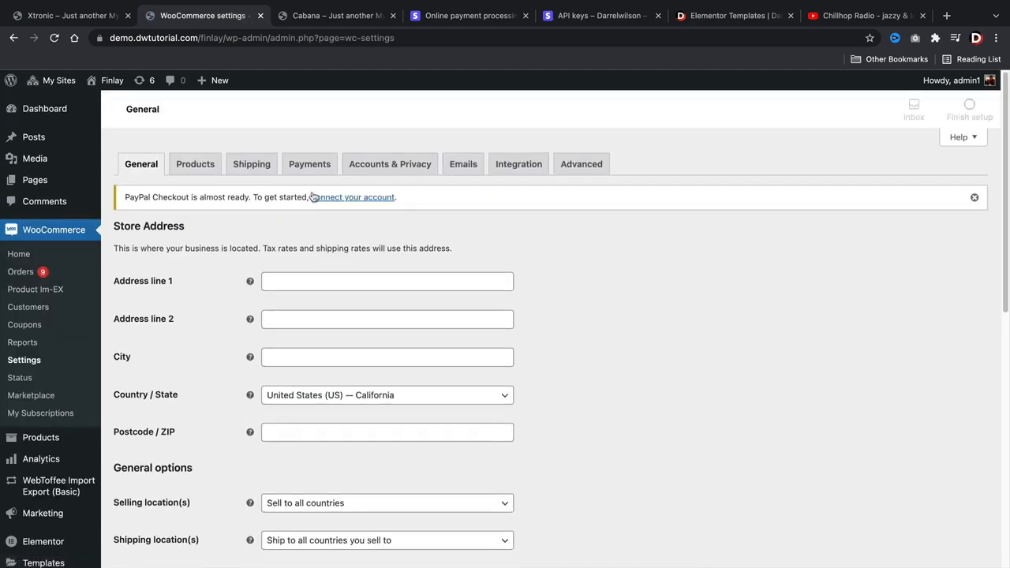
{"action": "left_click", "coordinate": [313, 168]}
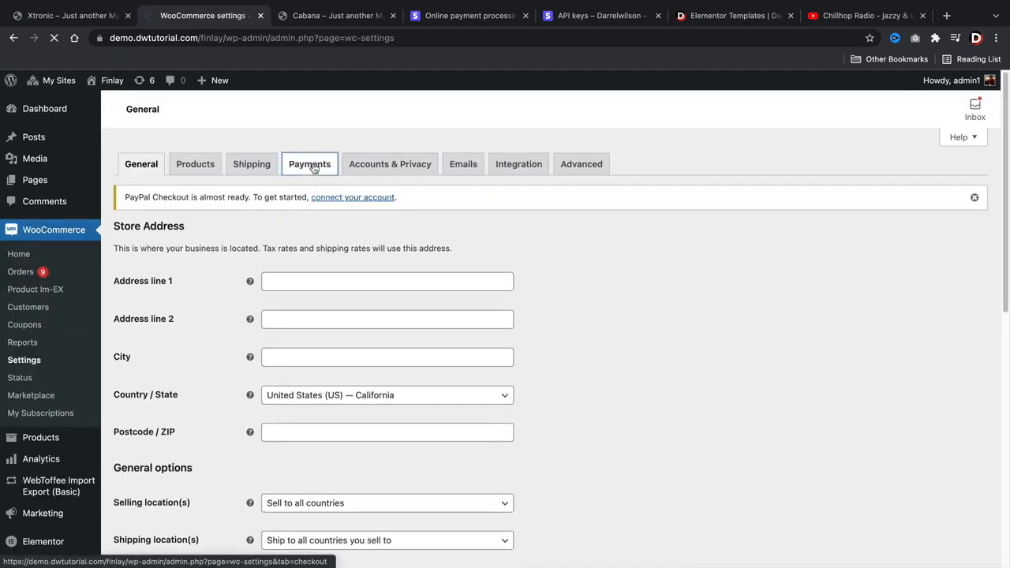
{"action": "scroll", "coordinate": [335, 288], "scroll_direction": "down", "scroll_amount": 2}
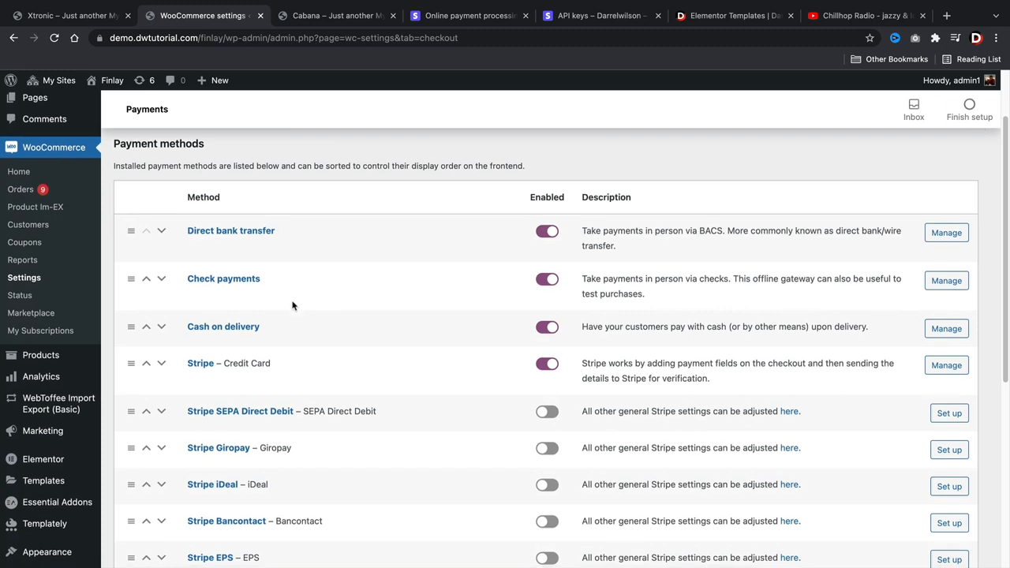
{"action": "left_click", "coordinate": [942, 367]}
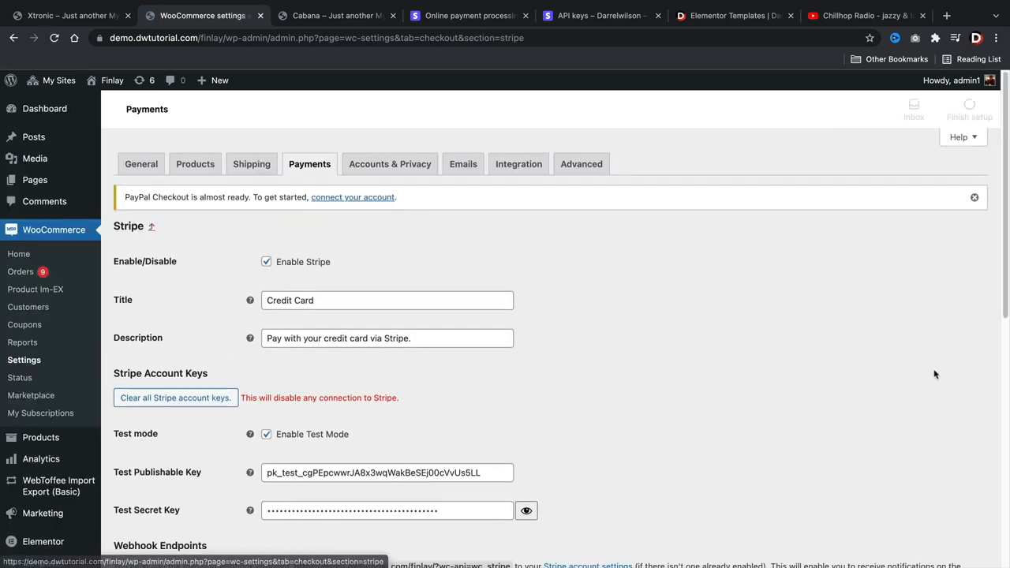
{"action": "scroll", "coordinate": [543, 329], "scroll_direction": "down", "scroll_amount": 2}
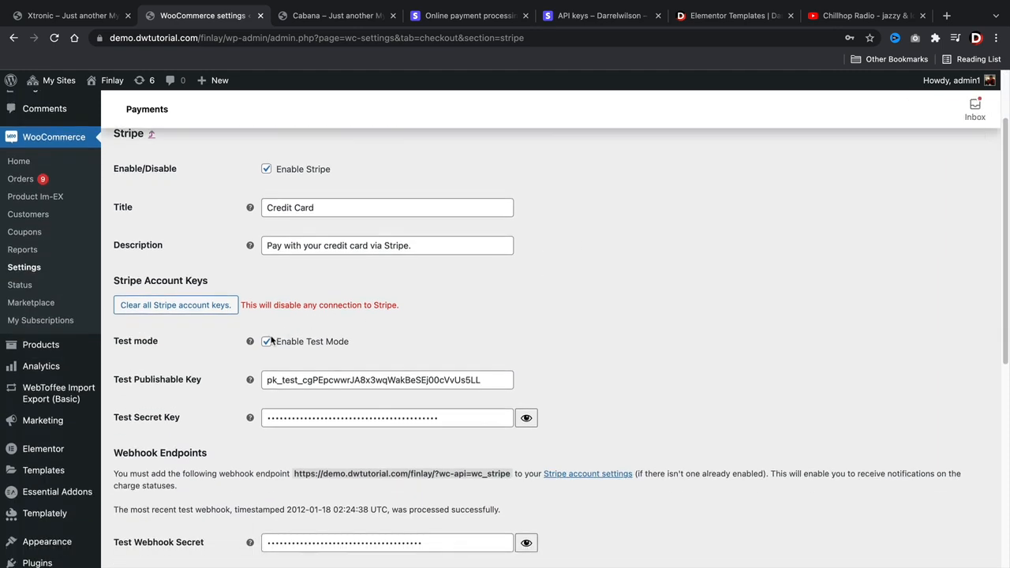
- Disable Stripe test mode and paste the live publishable key
{"action": "left_click", "coordinate": [267, 341]}
{"action": "left_click", "coordinate": [317, 377]}
{"action": "right_click", "coordinate": [301, 386]}
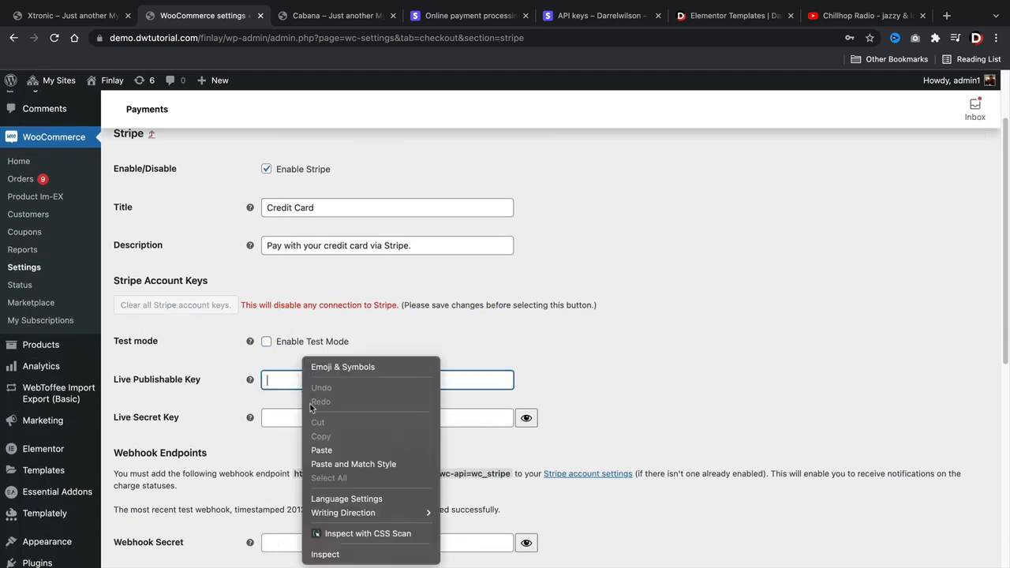
{"action": "left_click", "coordinate": [332, 452]}
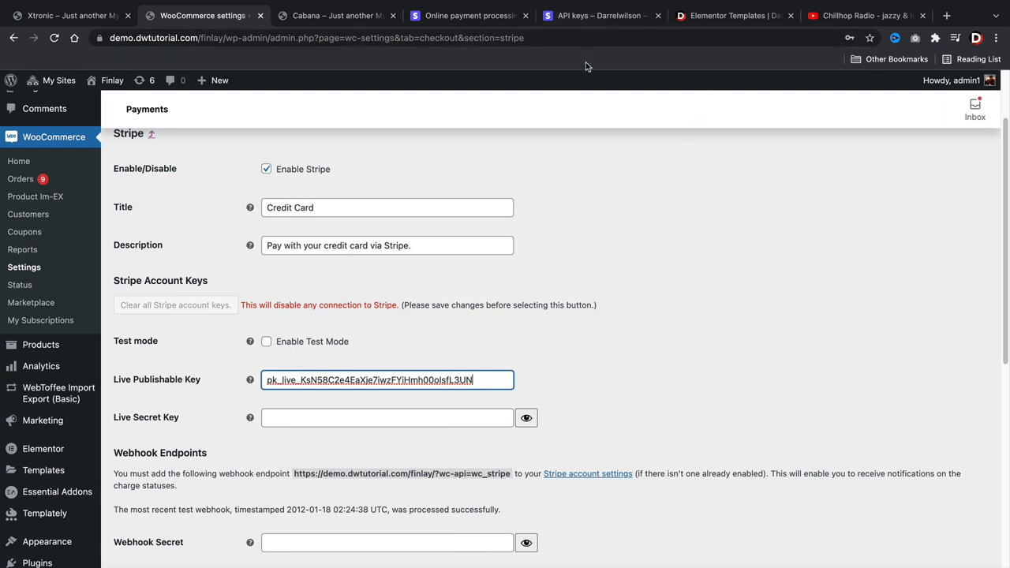
- Copy the live secret key from Stripe's API keys page into the Live Secret Key field
{"action": "left_click", "coordinate": [580, 17]}
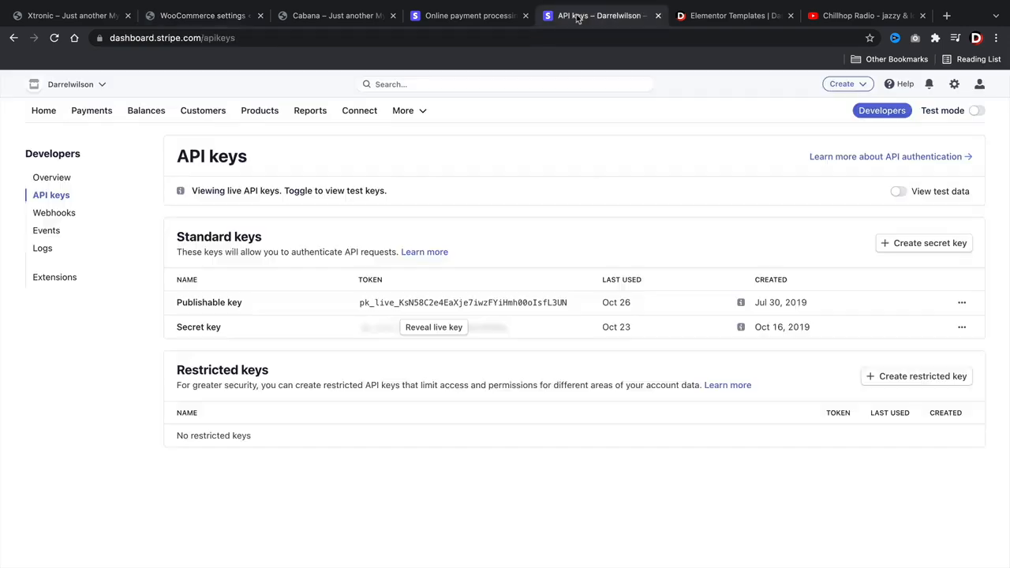
{"action": "left_click", "coordinate": [415, 328]}
{"action": "left_click", "coordinate": [465, 326]}
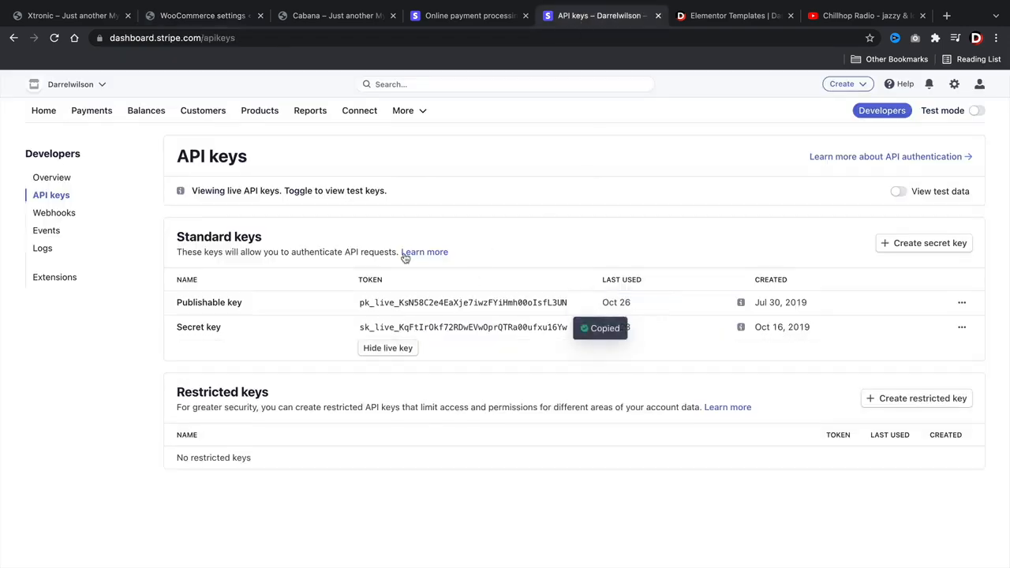
{"action": "left_click", "coordinate": [228, 17]}
{"action": "left_click", "coordinate": [304, 418]}
{"action": "right_click", "coordinate": [304, 416]}
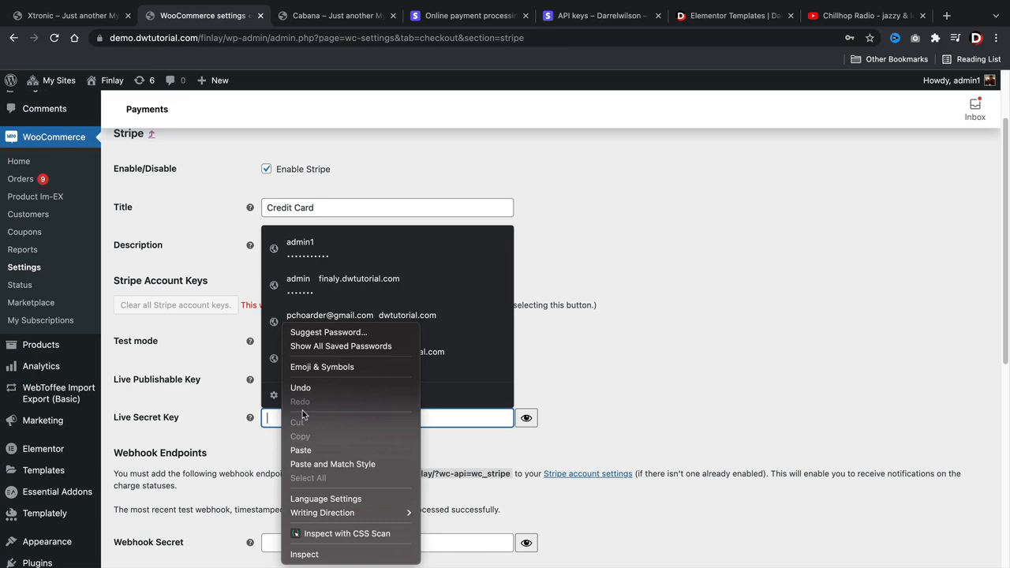
{"action": "left_click", "coordinate": [317, 456]}
{"action": "scroll", "coordinate": [533, 334], "scroll_direction": "down", "scroll_amount": 3}
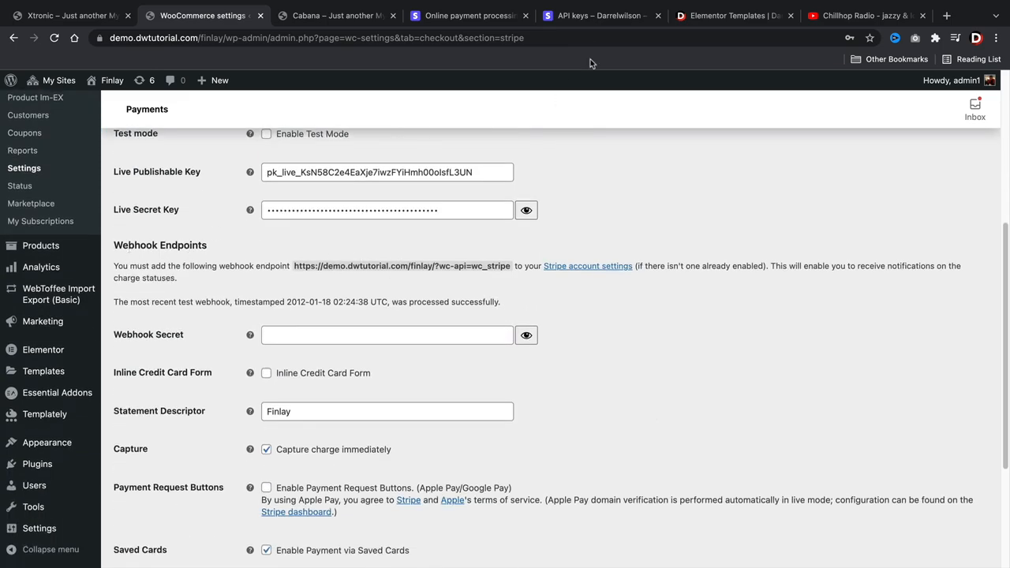
{"action": "left_click", "coordinate": [592, 19]}
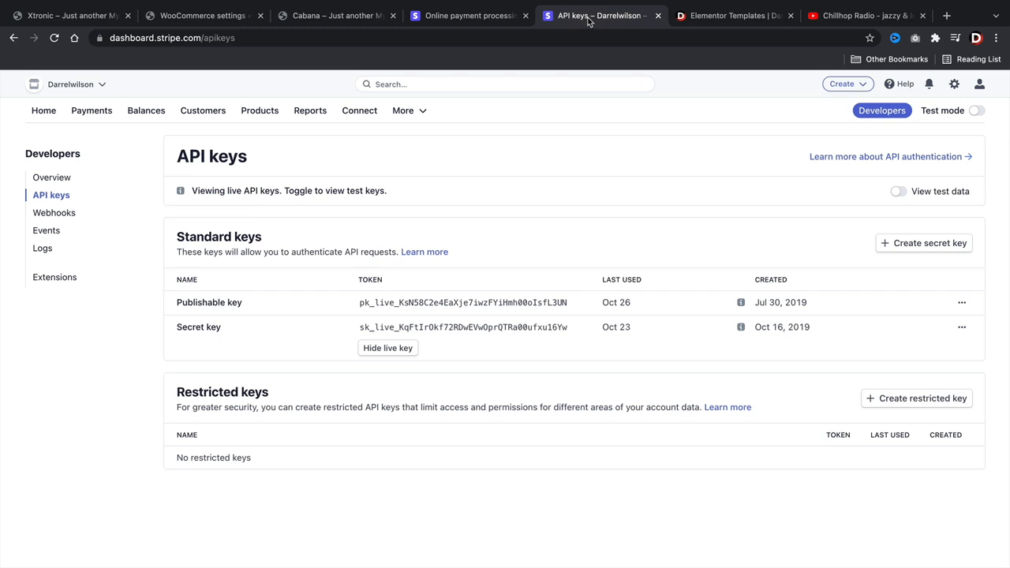
{"action": "left_click", "coordinate": [62, 216]}
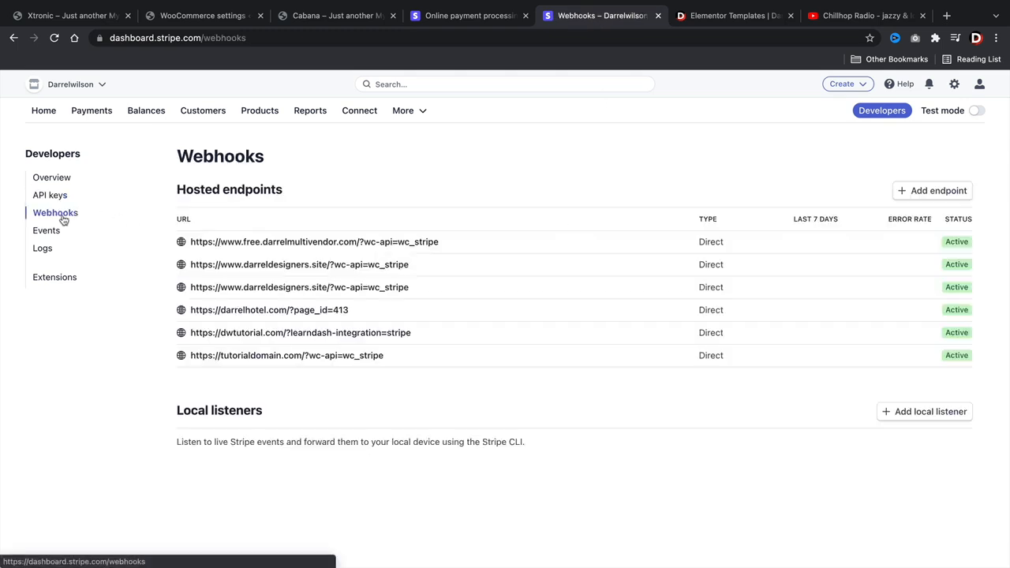
{"action": "left_click", "coordinate": [917, 194]}
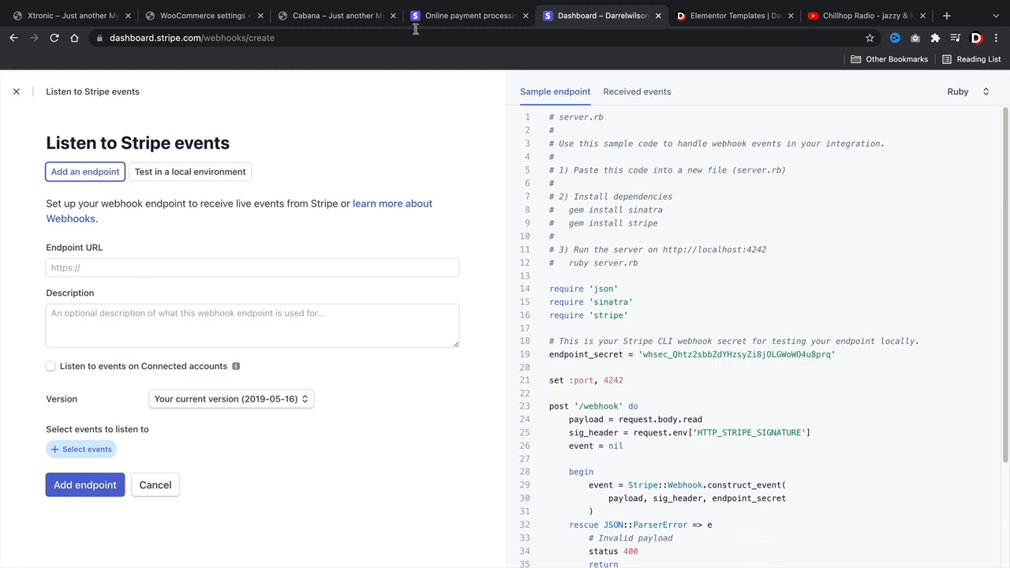
{"action": "left_click_drag", "start_coordinate": [570, 18], "coordinate": [312, 18]}
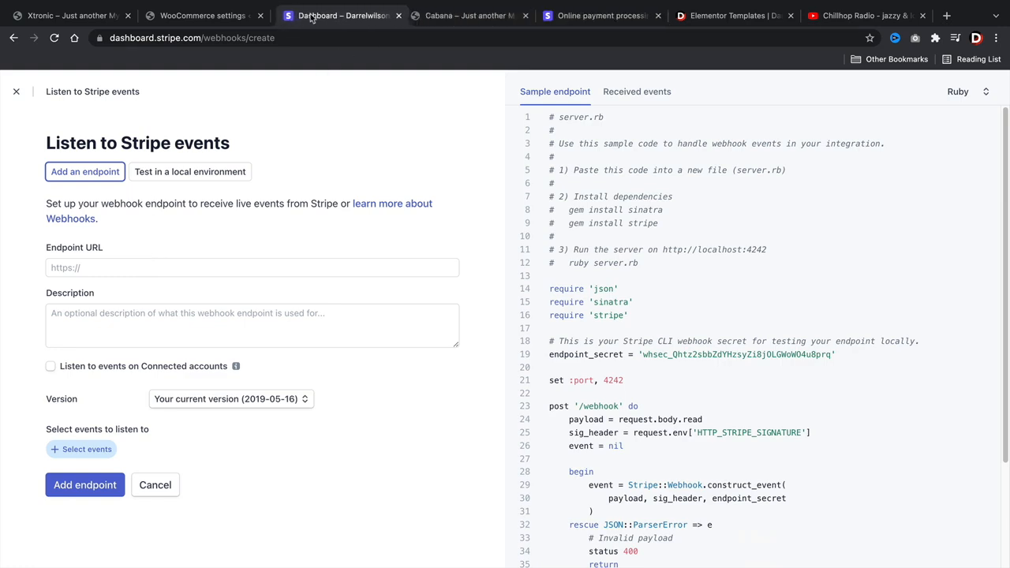
{"action": "left_click", "coordinate": [193, 15]}
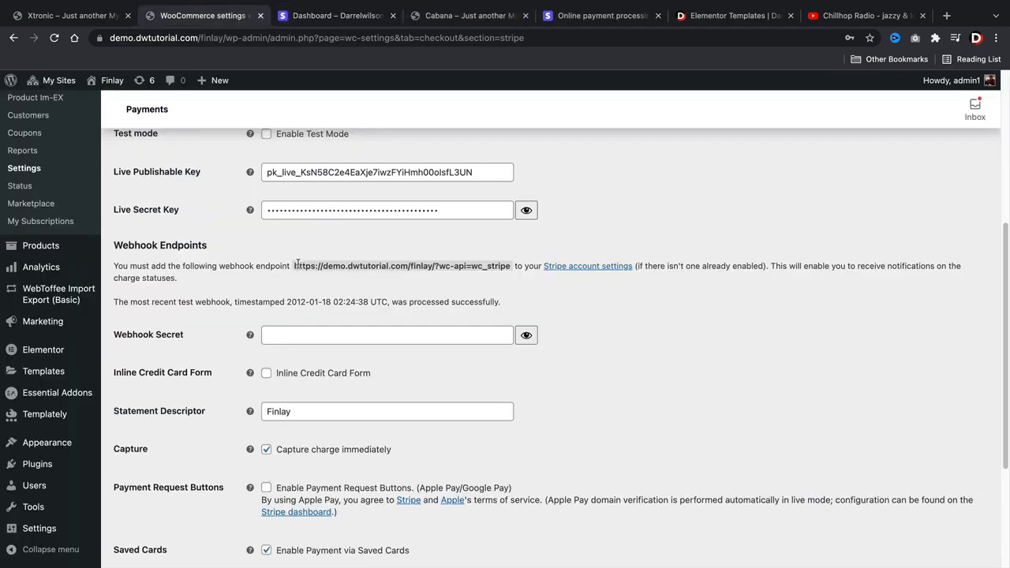
{"action": "left_click_drag", "start_coordinate": [294, 263], "coordinate": [500, 268]}
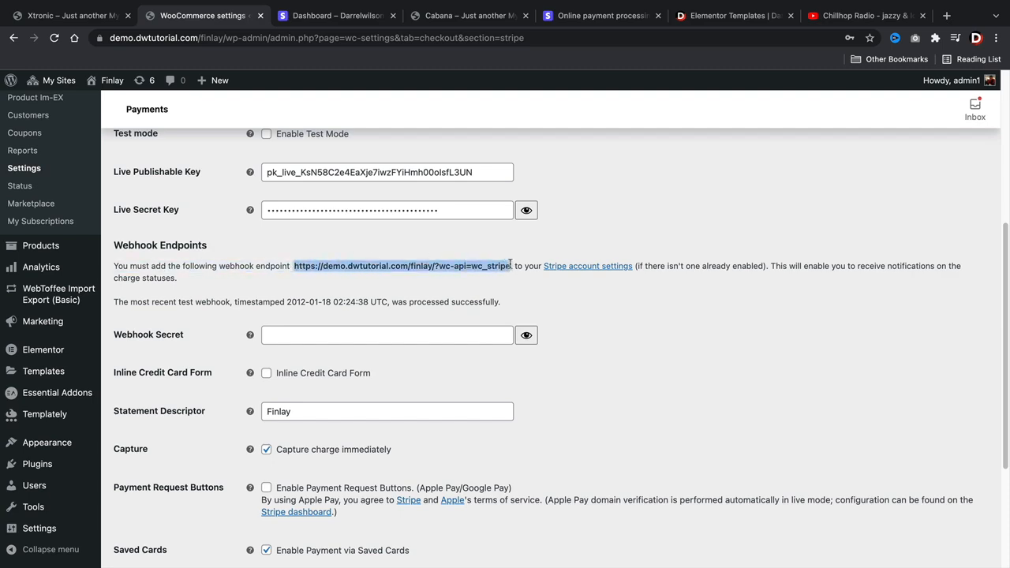
{"action": "right_click", "coordinate": [500, 269]}
{"action": "left_click", "coordinate": [517, 293]}
{"action": "left_click", "coordinate": [338, 16]}
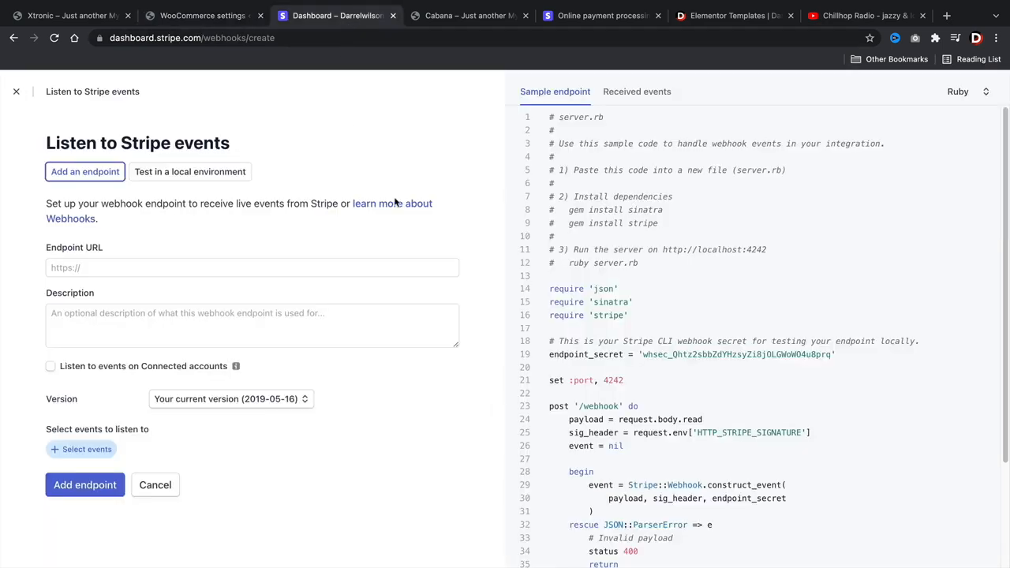
{"action": "right_click", "coordinate": [104, 266]}
{"action": "left_click", "coordinate": [131, 354]}
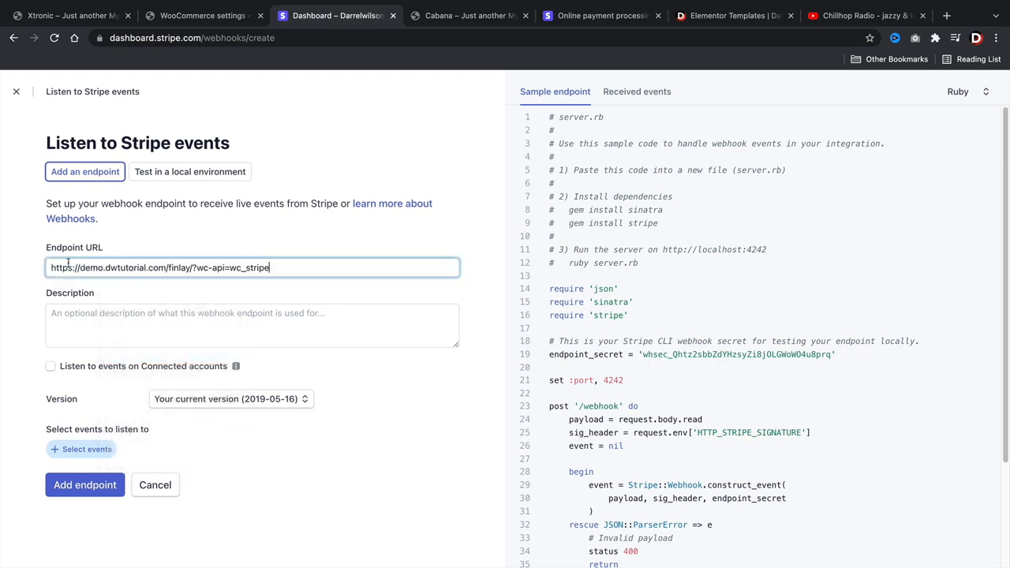
- Add the description 'This', select the charge.captured event, and create the endpoint
{"action": "left_click", "coordinate": [102, 334]}
{"action": "type", "text": "This is used to charge credit cards"}
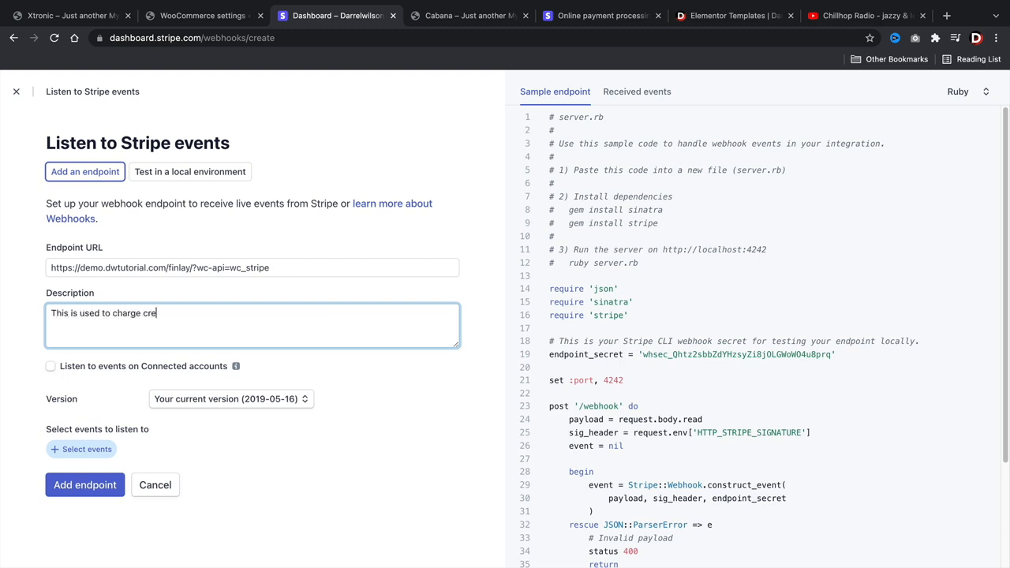
{"action": "left_click", "coordinate": [82, 449]}
{"action": "left_click", "coordinate": [92, 368]}
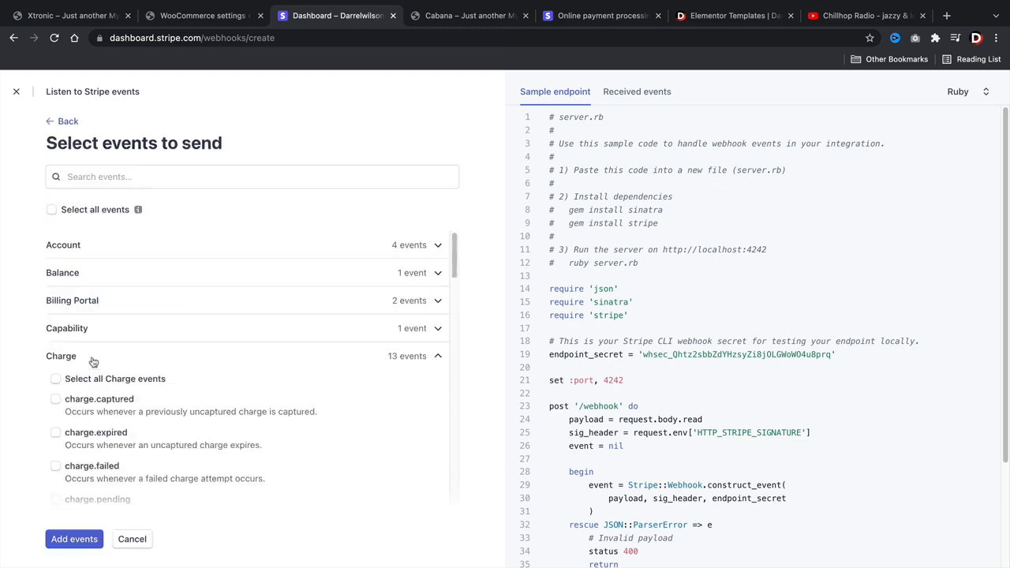
{"action": "left_click", "coordinate": [55, 399]}
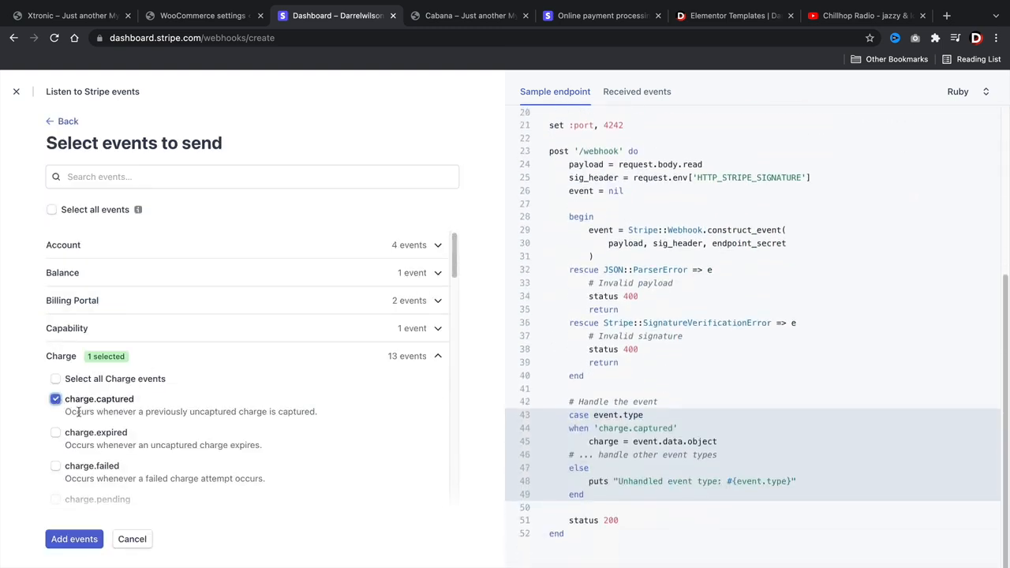
{"action": "left_click", "coordinate": [74, 539]}
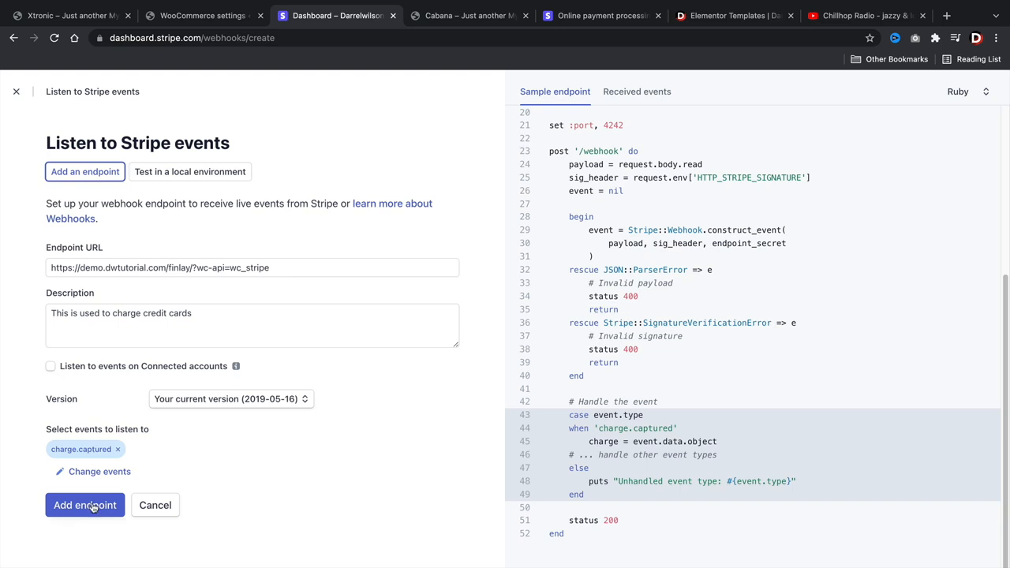
{"action": "left_click", "coordinate": [91, 506]}
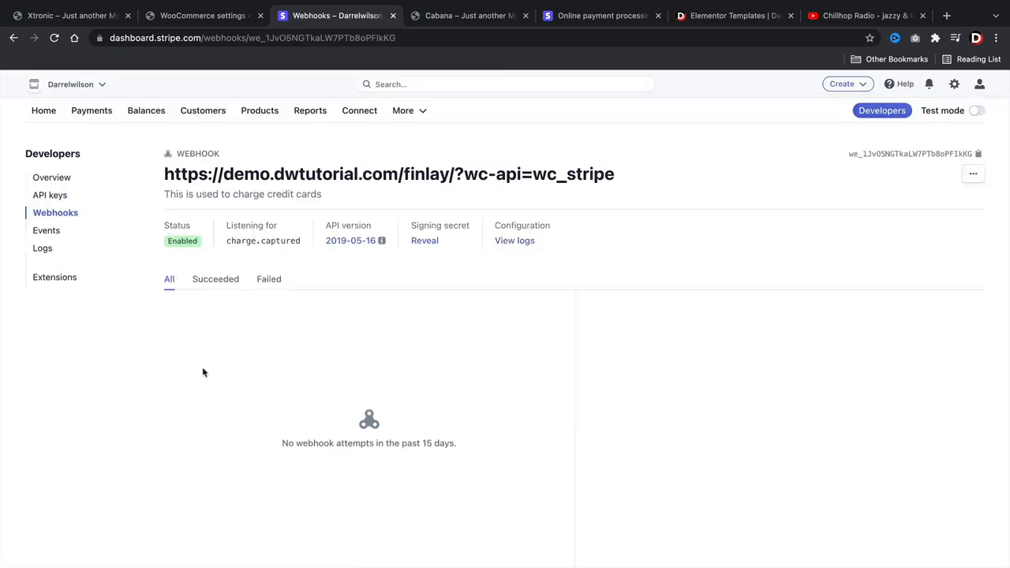
- Reveal and copy the new endpoint's webhook signing secret
{"action": "left_click", "coordinate": [424, 241]}
{"action": "double_click", "coordinate": [428, 242]}
{"action": "right_click", "coordinate": [429, 243]}
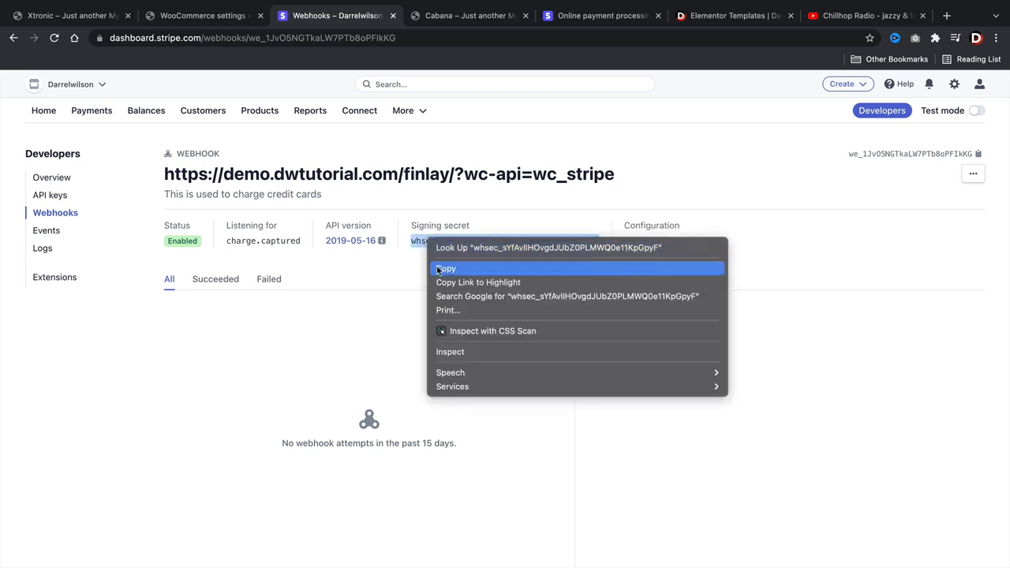
{"action": "left_click", "coordinate": [445, 269]}
{"action": "left_click", "coordinate": [212, 17]}
- Paste the signing secret into Webhook Secret and save the live Stripe settings
{"action": "left_click", "coordinate": [268, 334]}
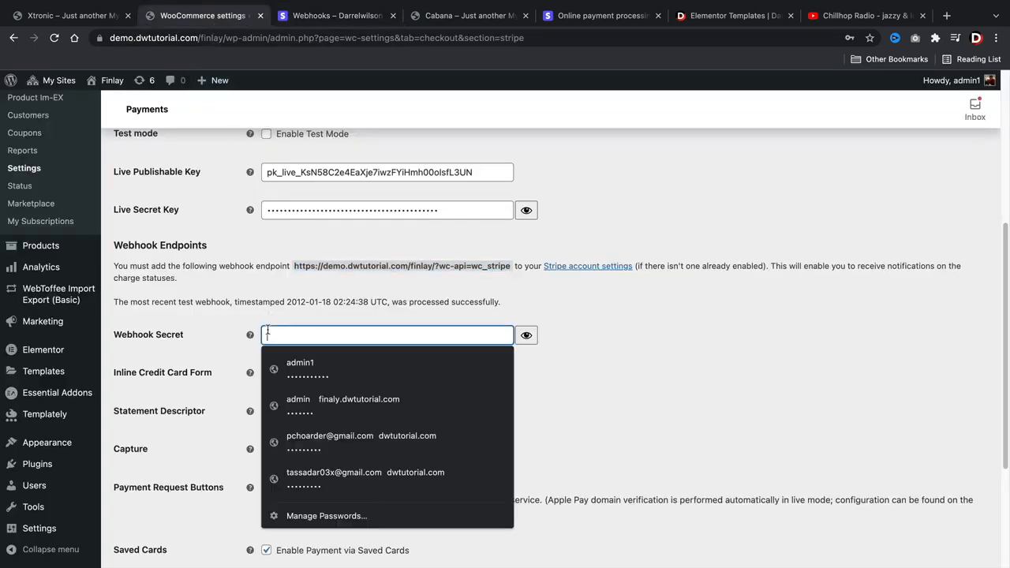
{"action": "right_click", "coordinate": [269, 334]}
{"action": "left_click", "coordinate": [290, 450]}
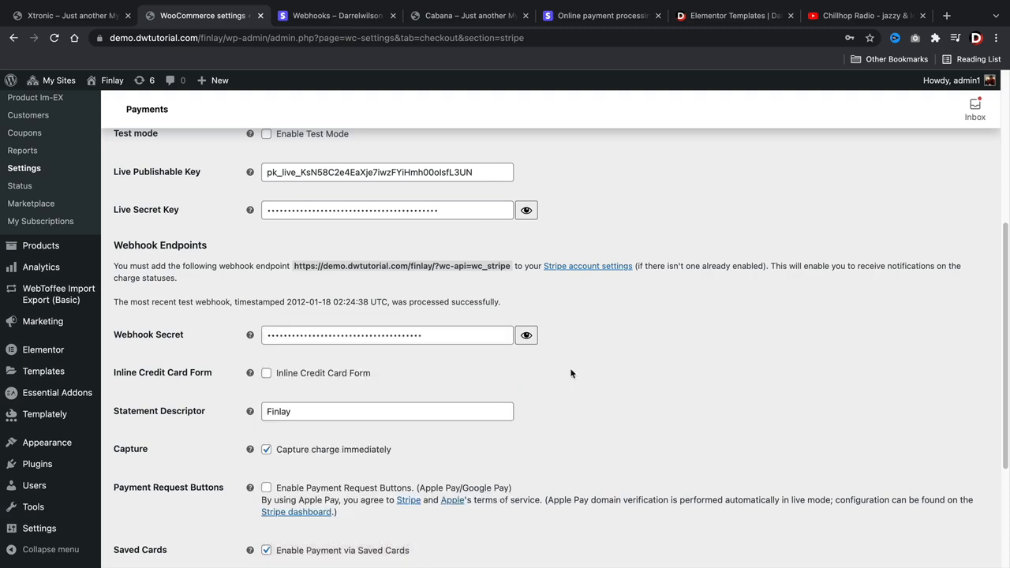
{"action": "scroll", "coordinate": [261, 358], "scroll_direction": "down", "scroll_amount": 5}
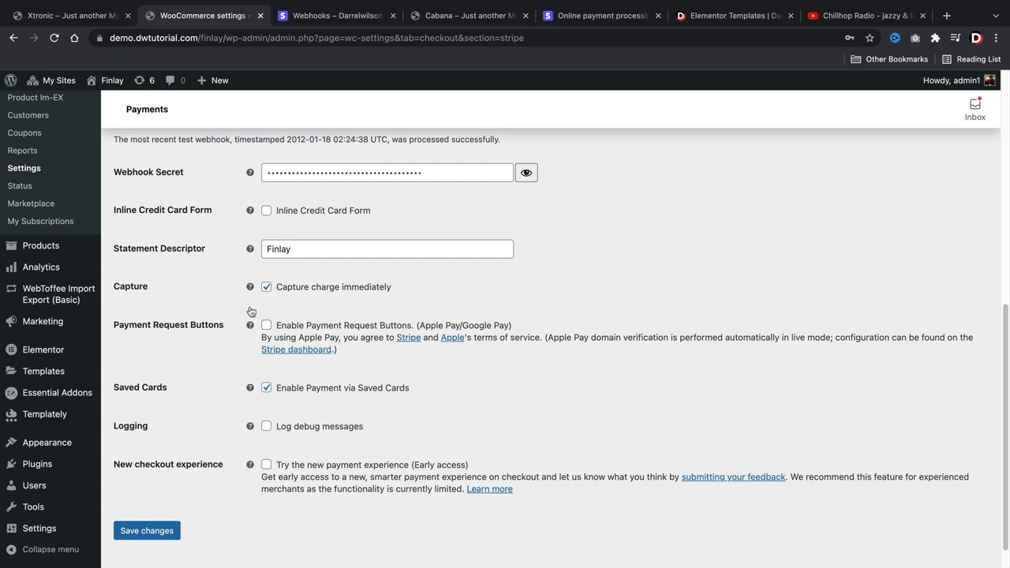
{"action": "scroll", "coordinate": [174, 410], "scroll_direction": "down", "scroll_amount": 1}
{"action": "left_click", "coordinate": [145, 500]}
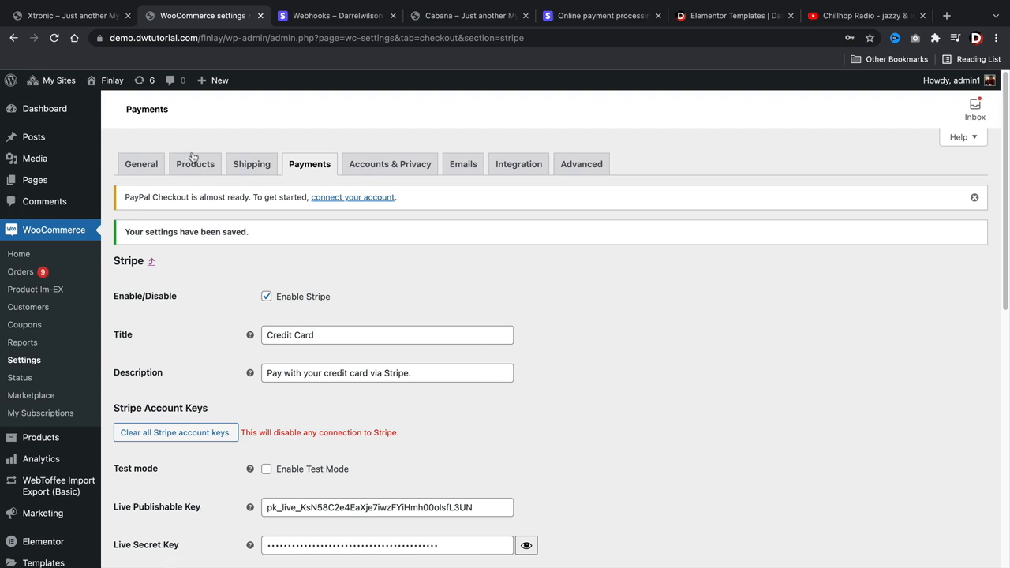
{"action": "left_click", "coordinate": [99, 39]}
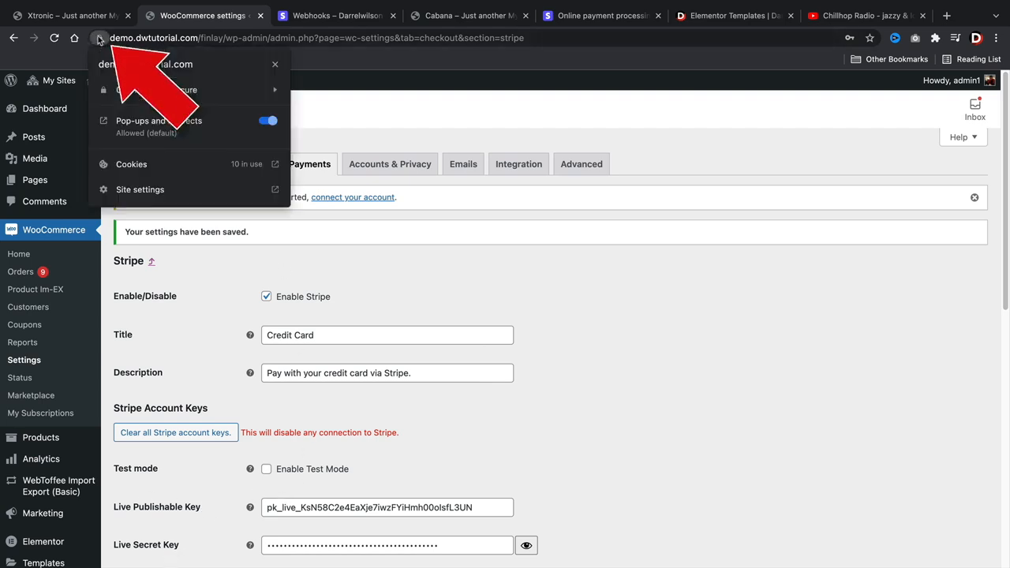
- Dismiss the site-info popup and switch to the Cabana demo store tab
{"action": "left_click", "coordinate": [98, 39]}
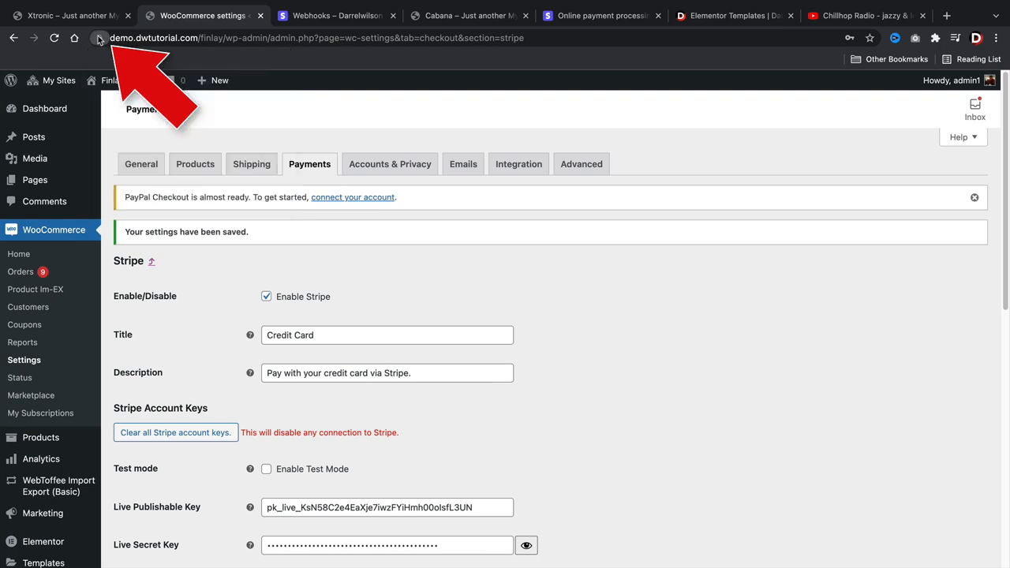
{"action": "left_click", "coordinate": [99, 39]}
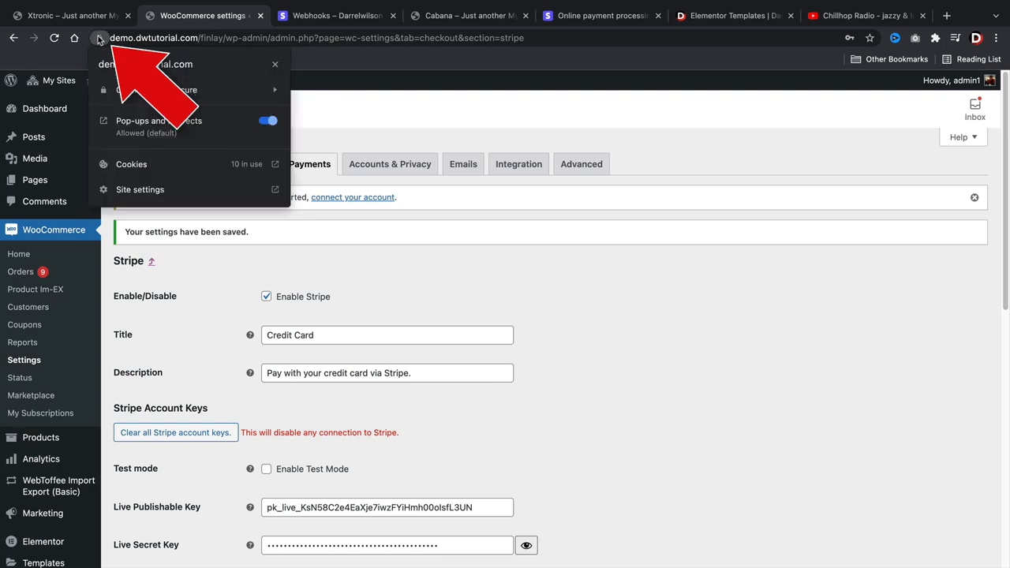
{"action": "left_click", "coordinate": [500, 288]}
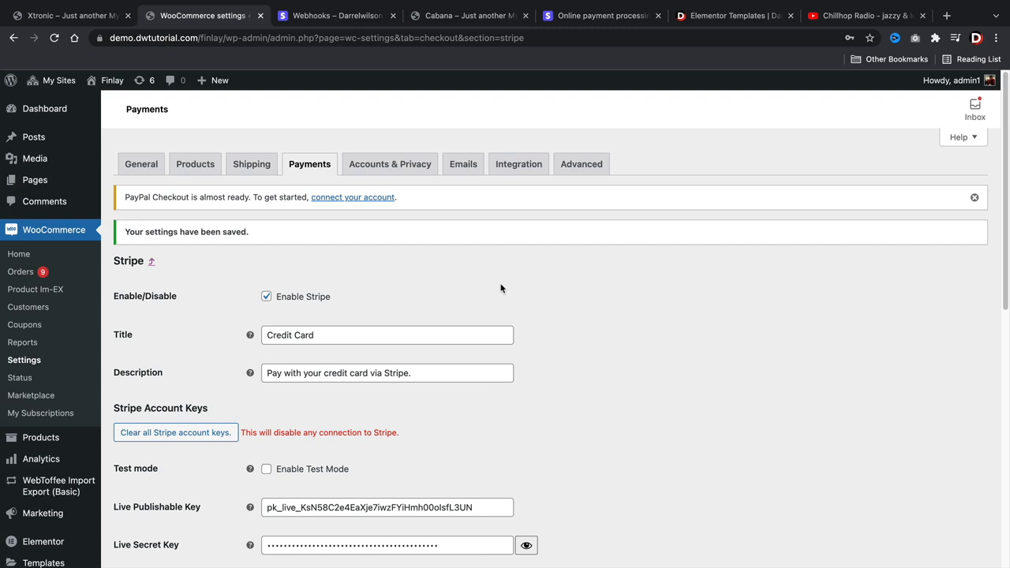
{"action": "left_click", "coordinate": [465, 16]}
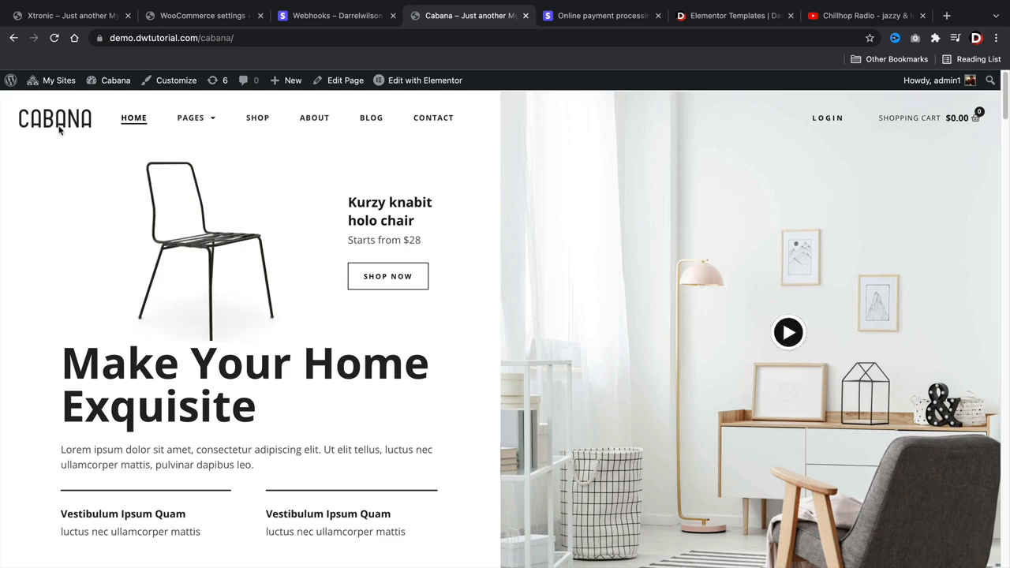
- Open the Cabana Furniture Shop template kit from Elementor Templates and browse its layout previews
{"action": "left_click", "coordinate": [714, 16]}
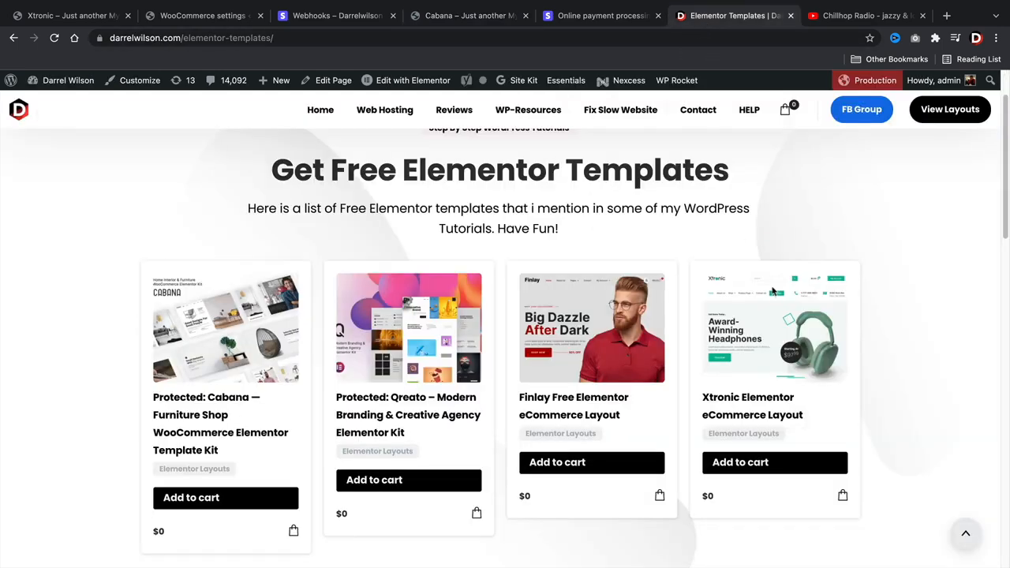
{"action": "scroll", "coordinate": [205, 355], "scroll_direction": "down", "scroll_amount": 1}
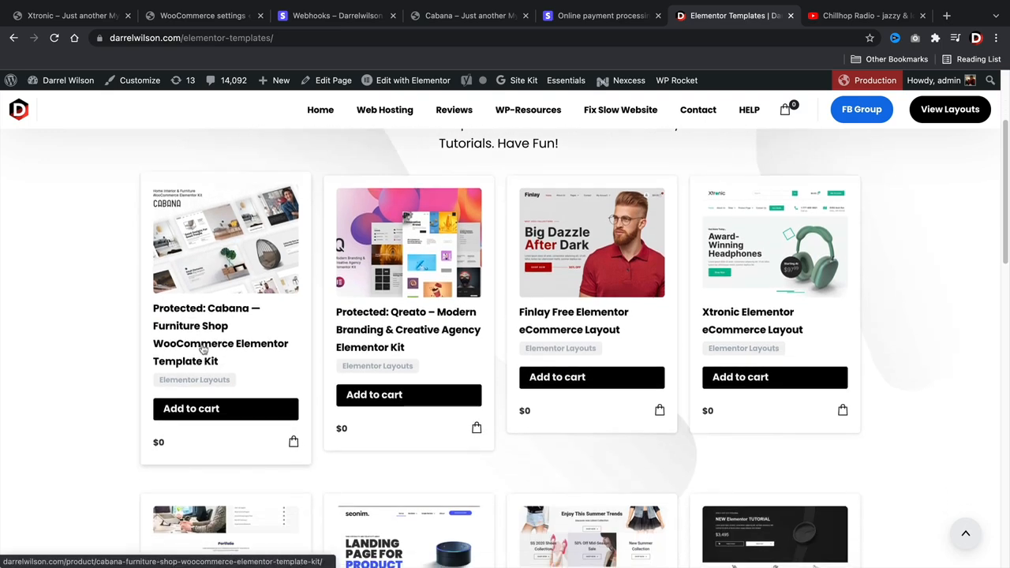
{"action": "left_click", "coordinate": [209, 310]}
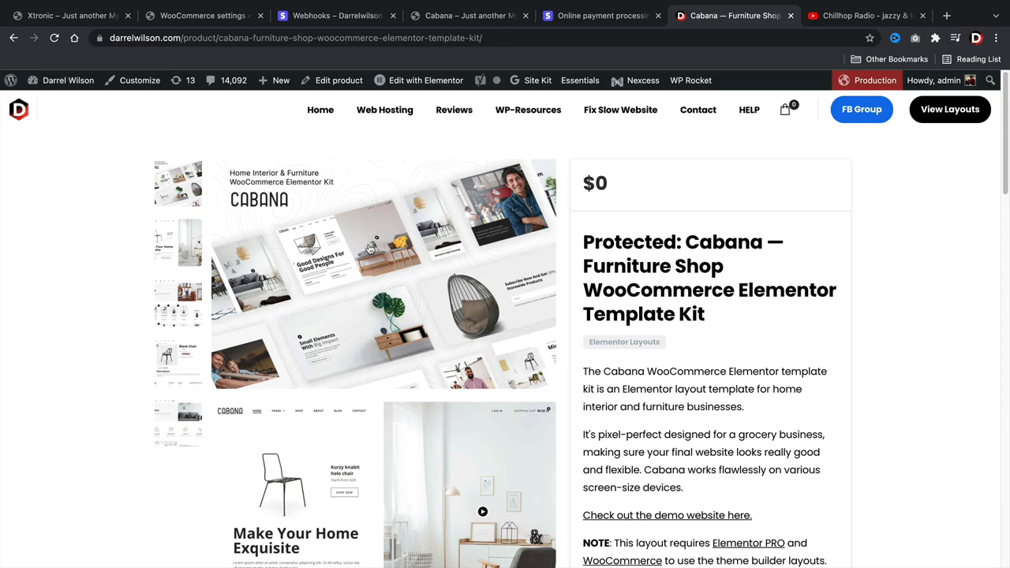
{"action": "left_click", "coordinate": [167, 268]}
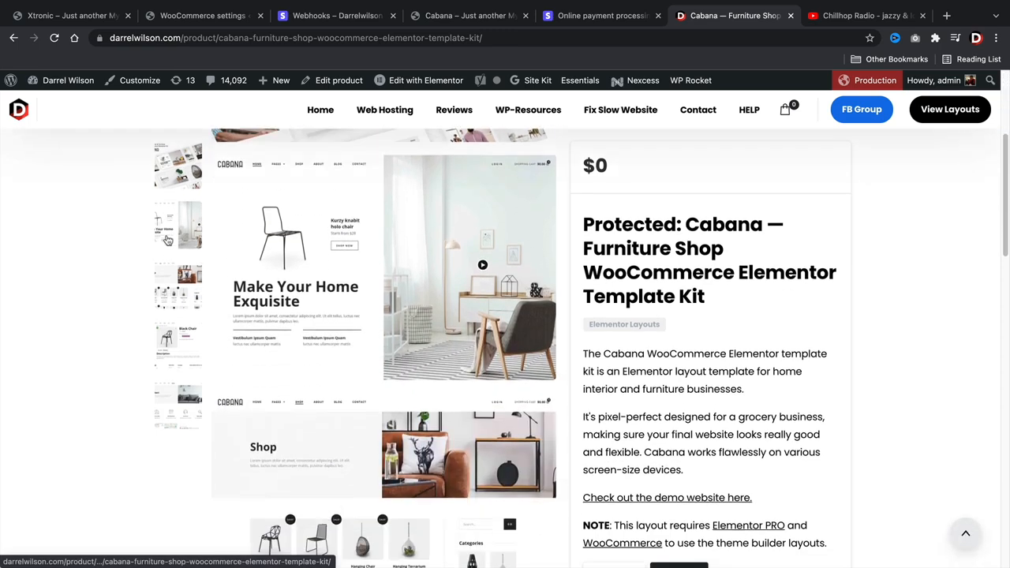
{"action": "scroll", "coordinate": [170, 303], "scroll_direction": "down", "scroll_amount": 8}
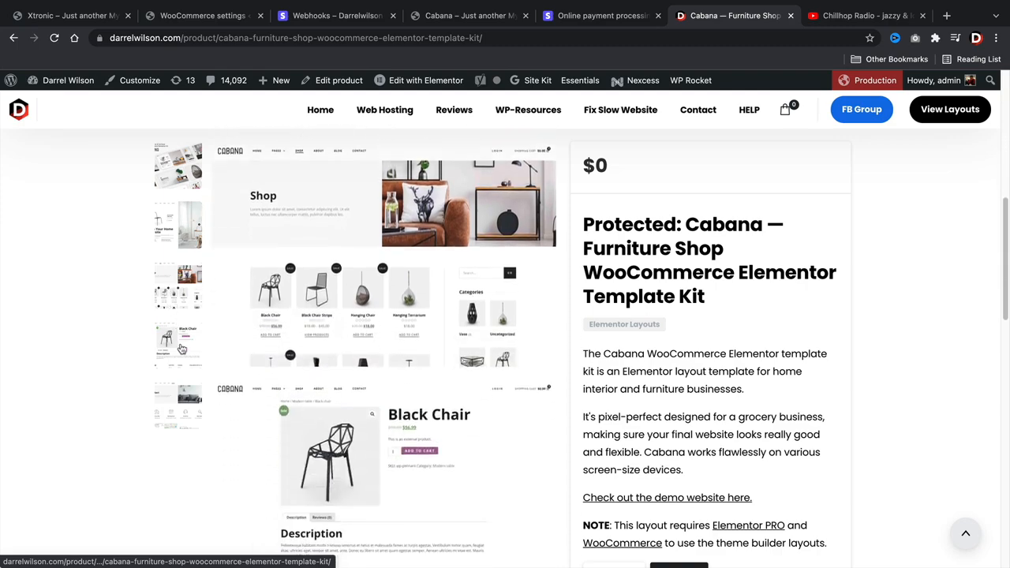
{"action": "scroll", "coordinate": [173, 394], "scroll_direction": "down", "scroll_amount": 3}
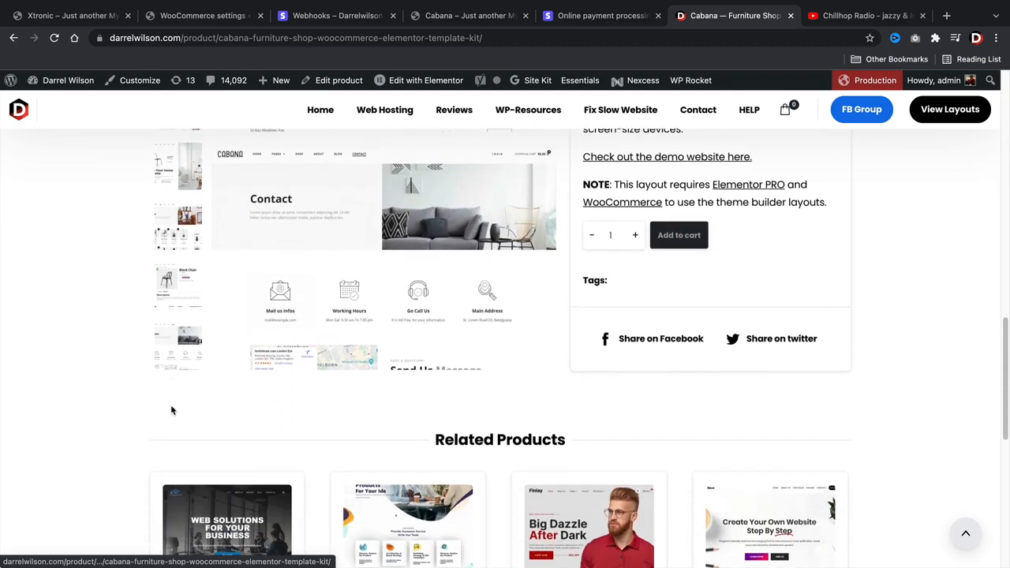
{"action": "scroll", "coordinate": [182, 410], "scroll_direction": "up", "scroll_amount": 4}
{"action": "scroll", "coordinate": [196, 412], "scroll_direction": "up", "scroll_amount": 5}
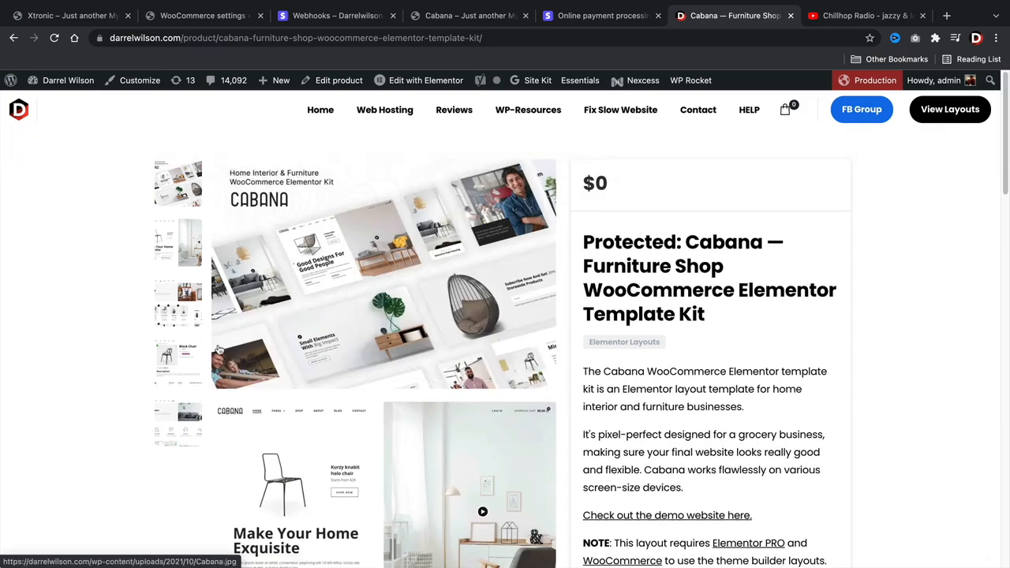
{"action": "scroll", "coordinate": [656, 394], "scroll_direction": "down", "scroll_amount": 3}
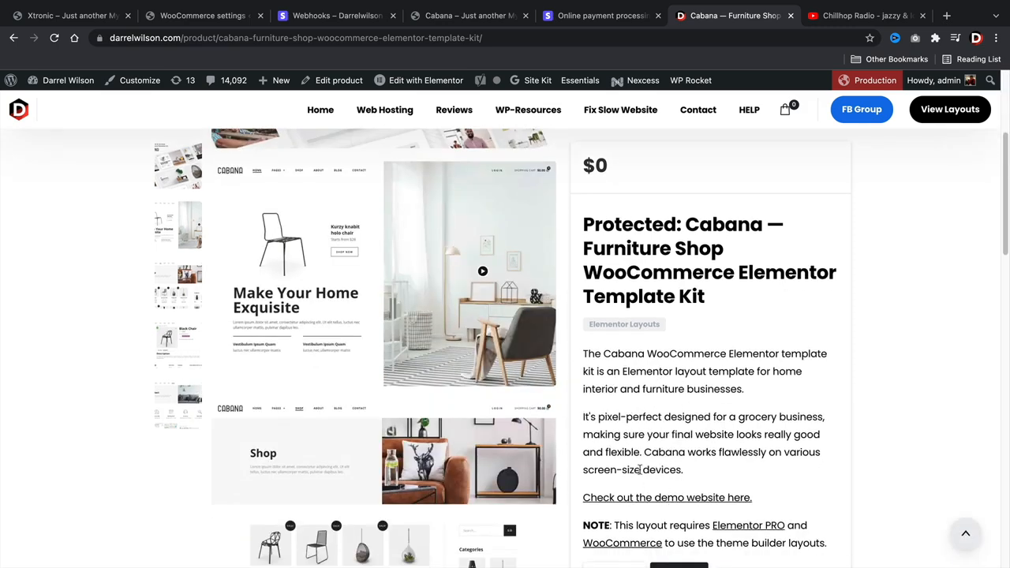
{"action": "scroll", "coordinate": [639, 469], "scroll_direction": "up", "scroll_amount": 2}
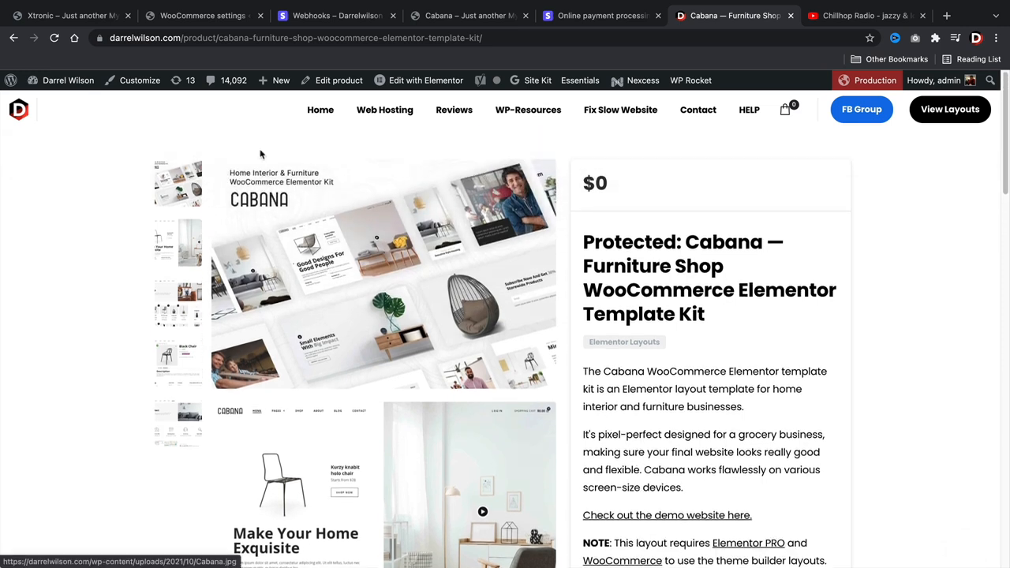
- Open Elementor > Tools from the WordPress dashboard
{"action": "left_click", "coordinate": [73, 107]}
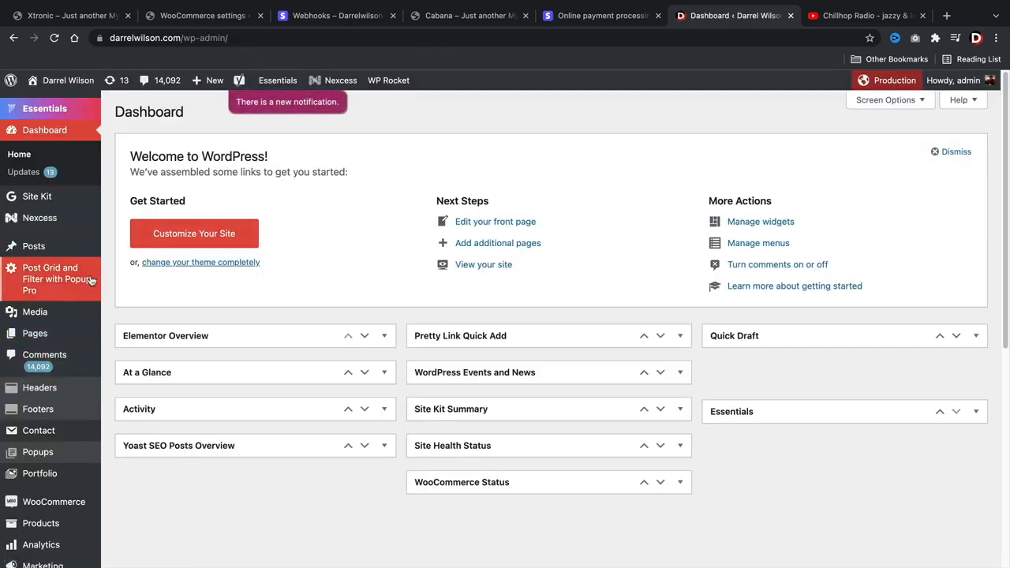
{"action": "scroll", "coordinate": [55, 313], "scroll_direction": "down", "scroll_amount": 3}
{"action": "scroll", "coordinate": [56, 313], "scroll_direction": "down", "scroll_amount": 1}
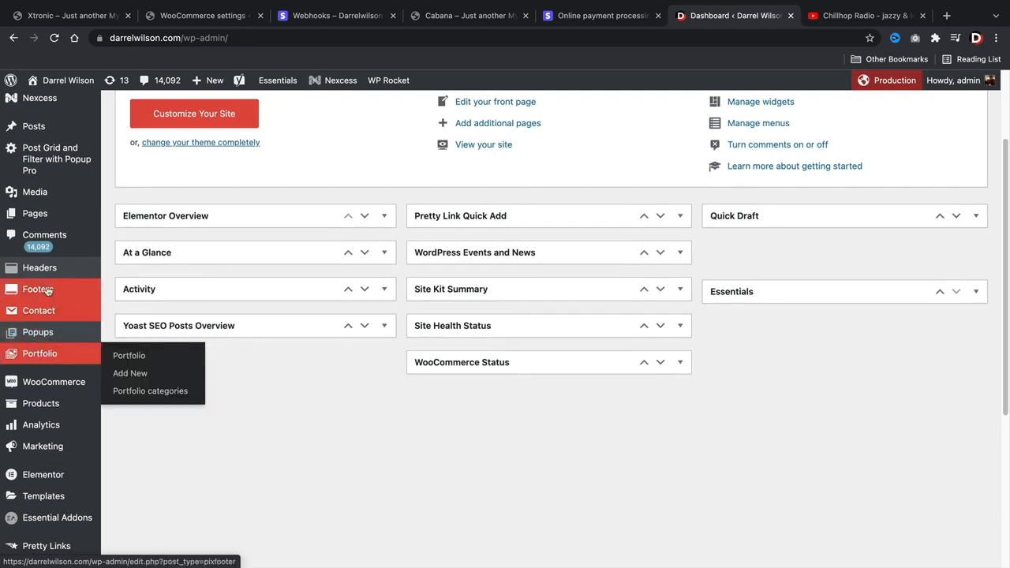
{"action": "scroll", "coordinate": [70, 446], "scroll_direction": "down", "scroll_amount": 2}
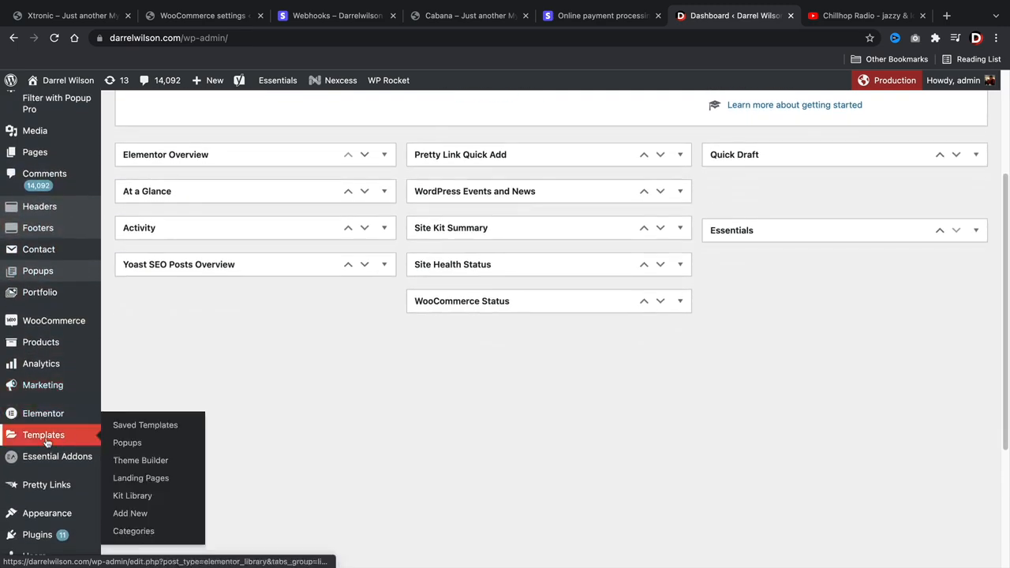
{"action": "mouse_move", "coordinate": [34, 417]}
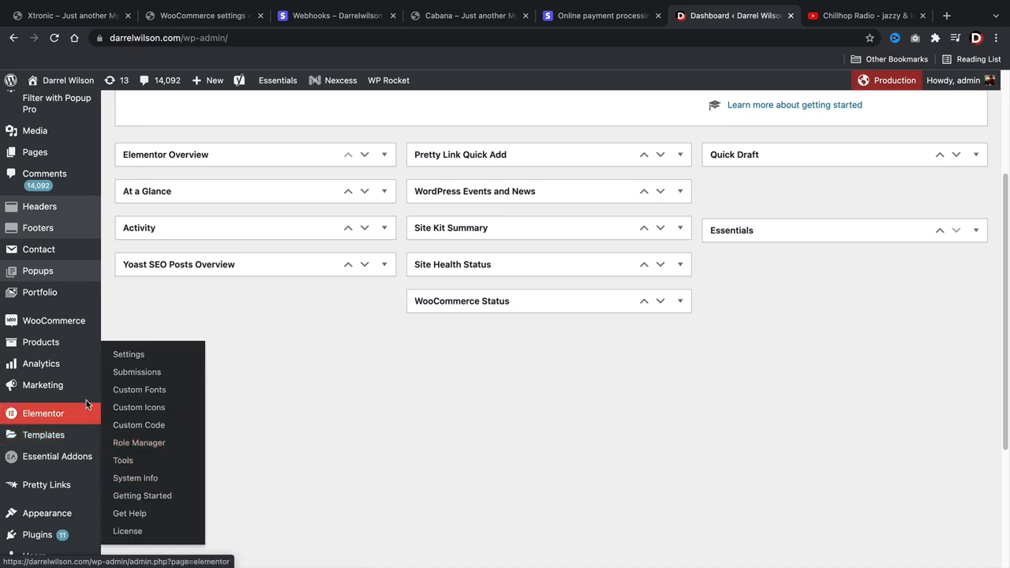
{"action": "left_click", "coordinate": [125, 463]}
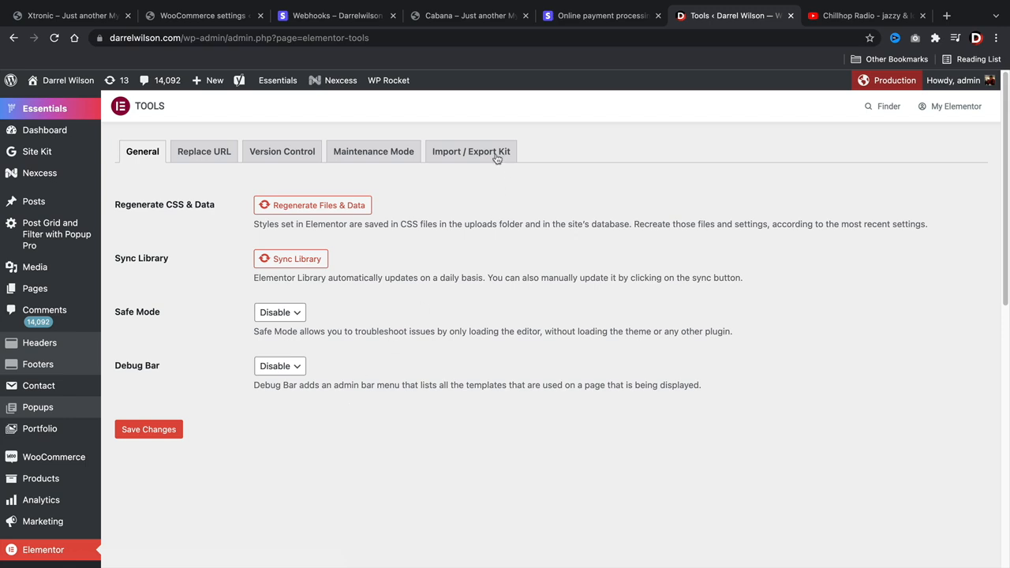
- Start a template kit import on the Import / Export Kit tab, then return to the Cabana store
{"action": "left_click", "coordinate": [463, 152]}
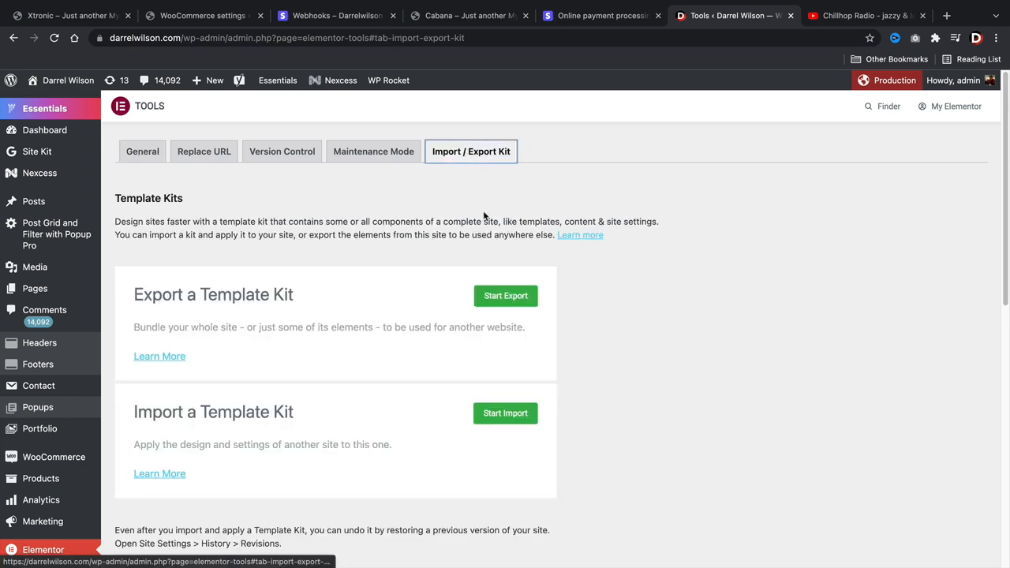
{"action": "left_click_drag", "start_coordinate": [144, 405], "coordinate": [286, 410]}
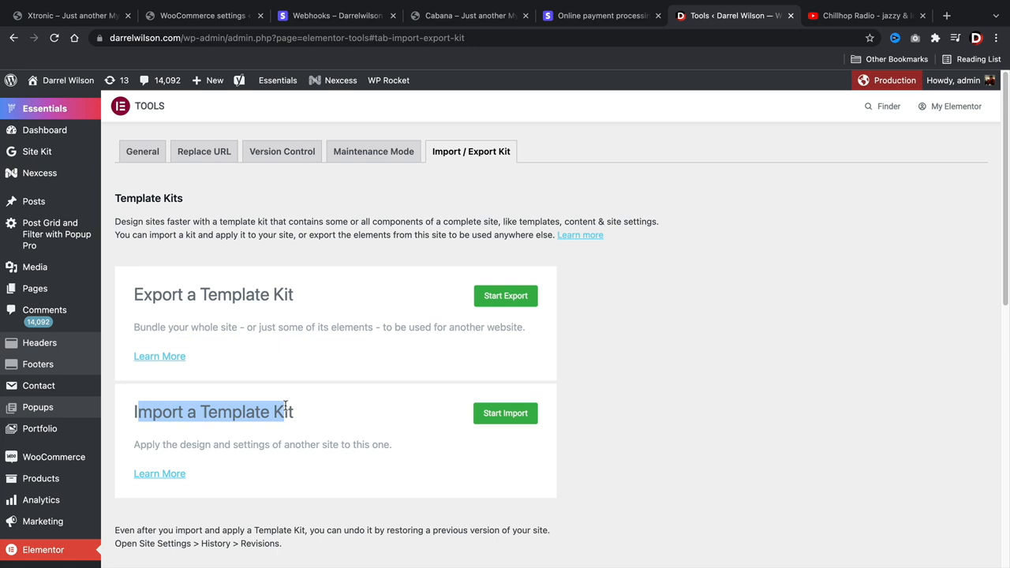
{"action": "left_click", "coordinate": [525, 418]}
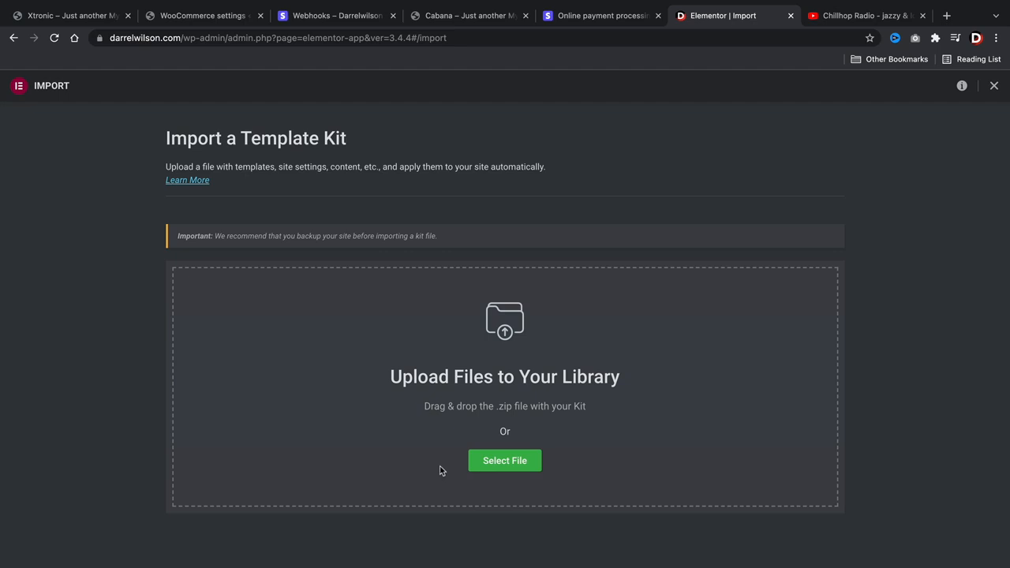
{"action": "left_click", "coordinate": [462, 17]}
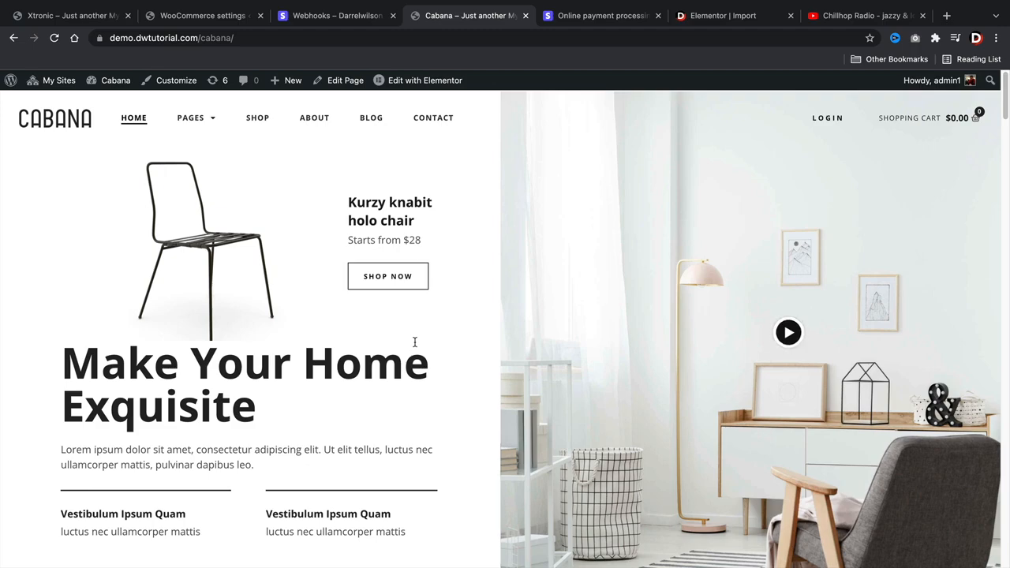
{"action": "scroll", "coordinate": [414, 342], "scroll_direction": "down", "scroll_amount": 10}
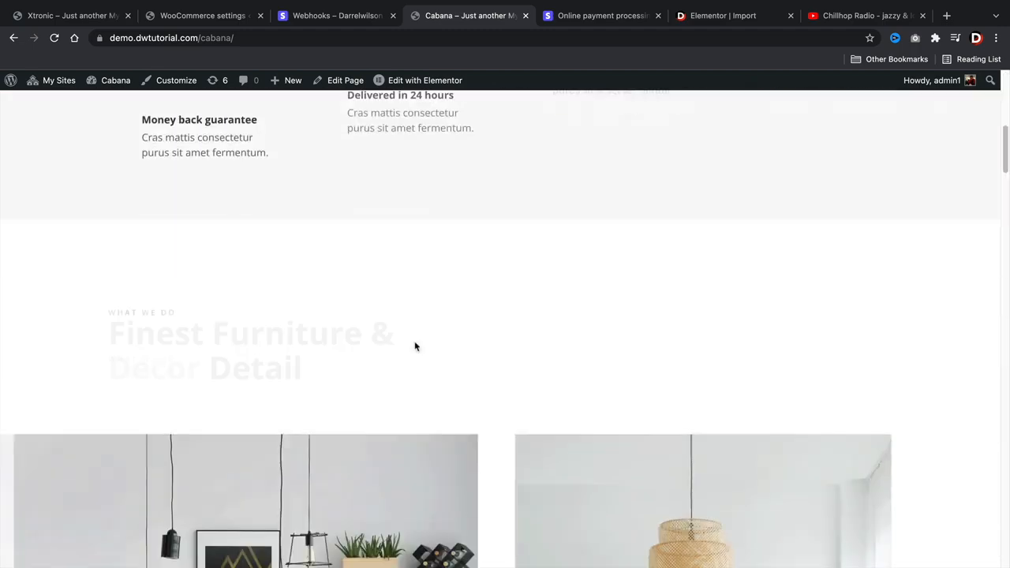
{"action": "scroll", "coordinate": [415, 344], "scroll_direction": "down", "scroll_amount": 3}
{"action": "scroll", "coordinate": [415, 345], "scroll_direction": "down", "scroll_amount": 10}
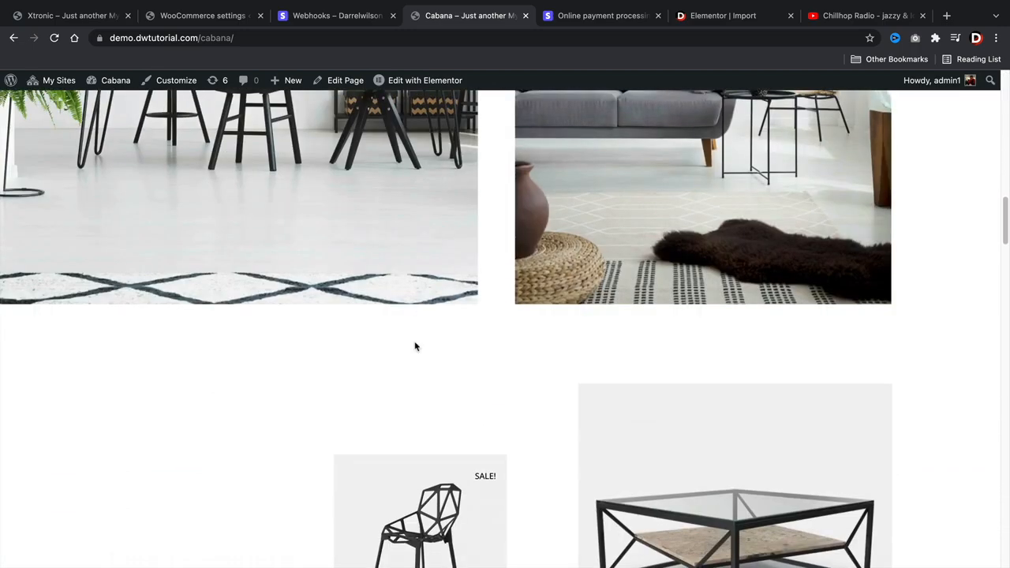
{"action": "scroll", "coordinate": [415, 344], "scroll_direction": "up", "scroll_amount": 2}
{"action": "scroll", "coordinate": [415, 345], "scroll_direction": "up", "scroll_amount": 15}
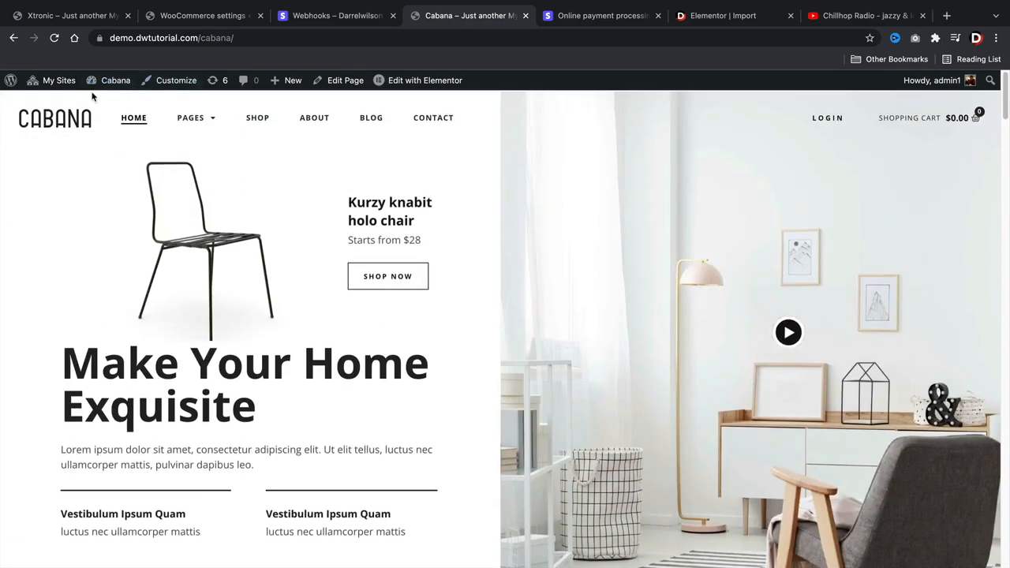
{"action": "mouse_move", "coordinate": [65, 83]}
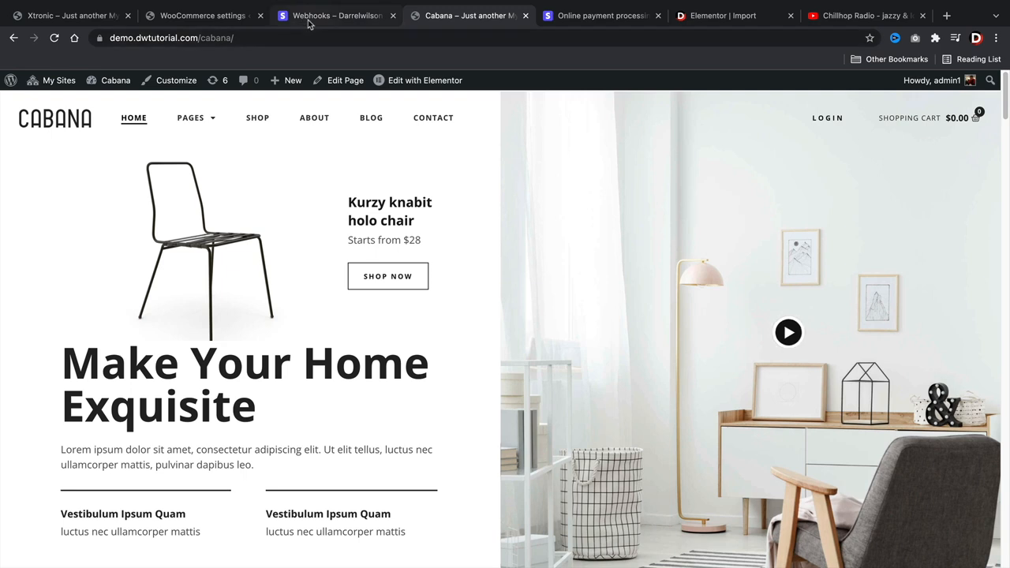